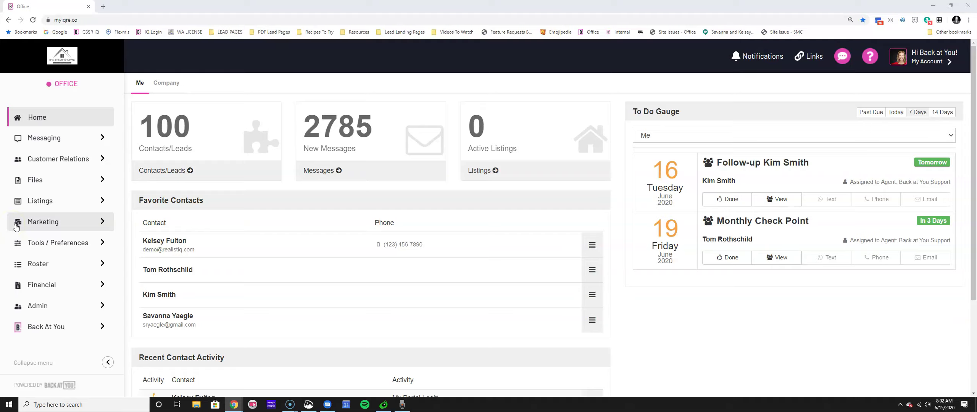
# Enlarge the page view and open My Saved Content under Print Marketing in the Marketing section
pyautogui.click(20, 228)
pyautogui.hotkey('ctrl', '+')
pyautogui.hotkey('ctrl', '+')
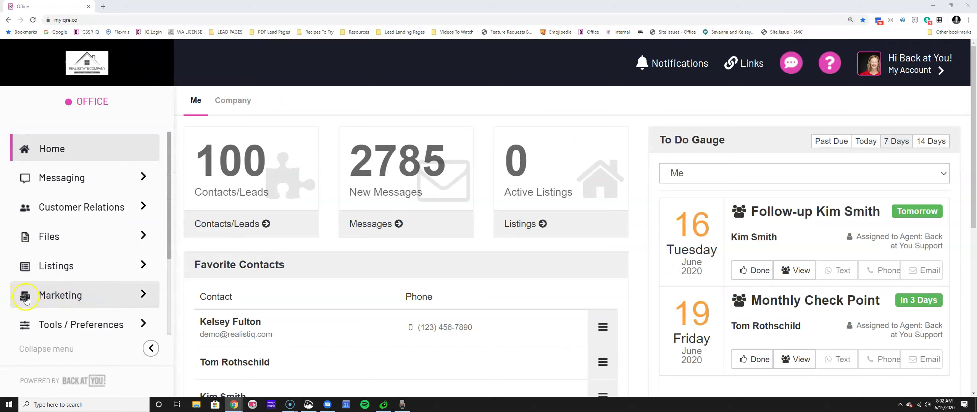
pyautogui.click(121, 298)
pyautogui.scroll(-1, 330, 279)
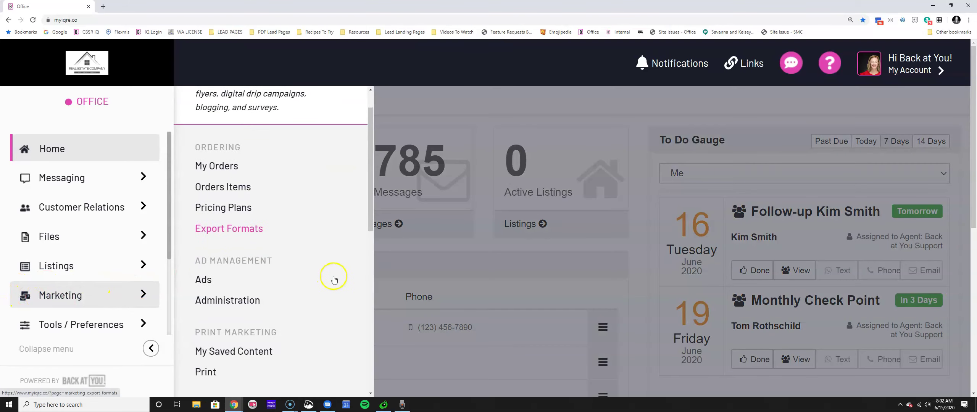
pyautogui.hotkey('ctrl', '-')
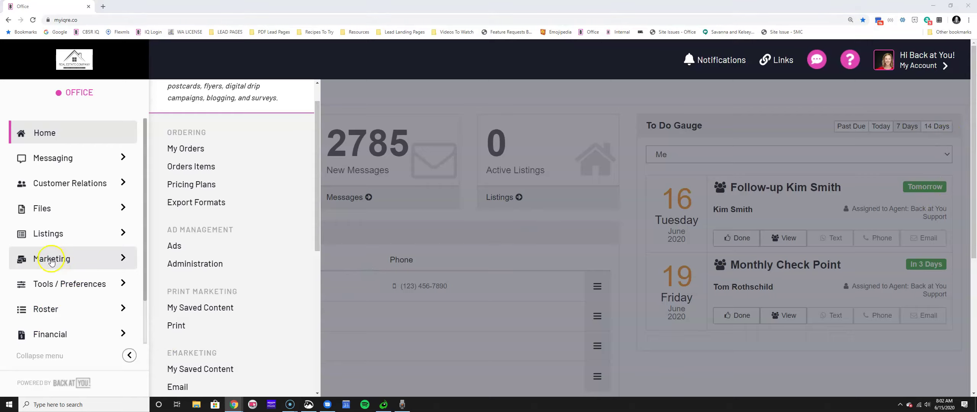
pyautogui.click(167, 149)
pyautogui.scroll(-2, 185, 213)
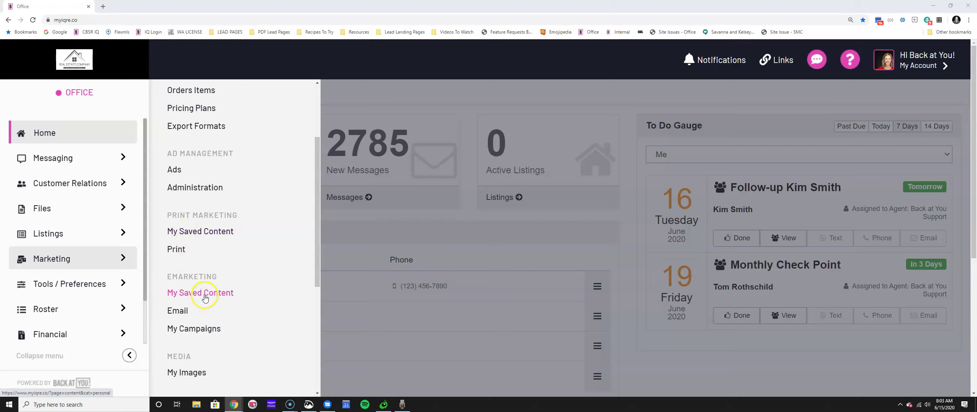
pyautogui.click(180, 235)
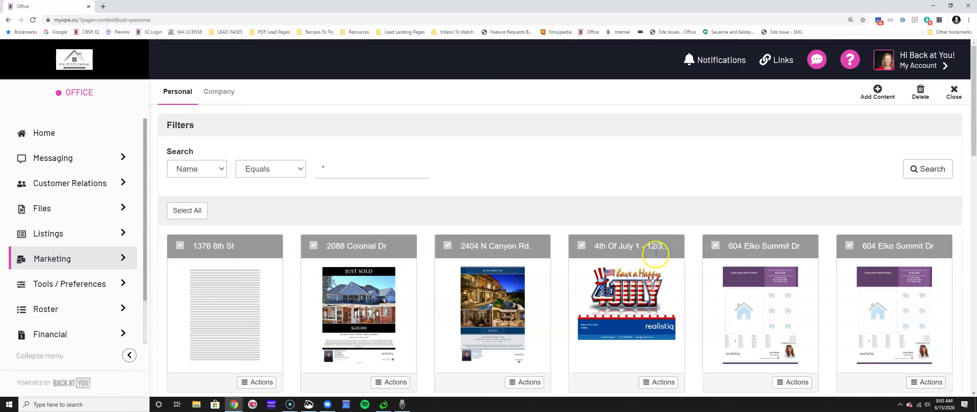
# Browse the personal saved content and reopen My Saved Content from the eMarketing group of the Marketing section
pyautogui.scroll(-15, 357, 241)
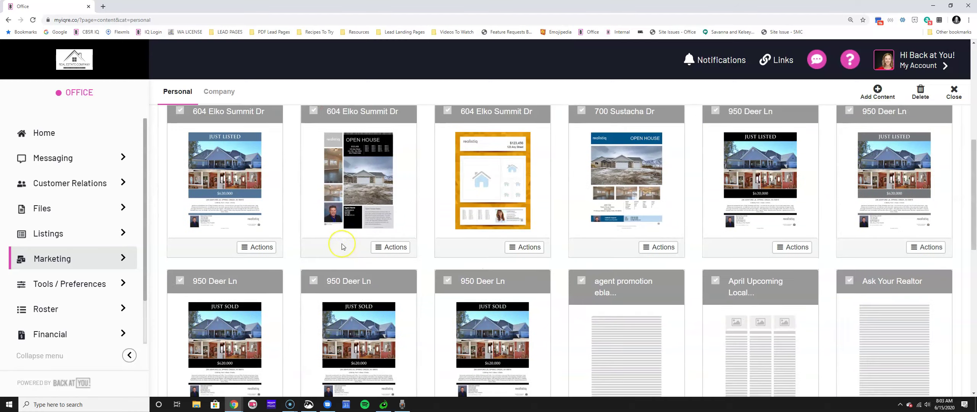
pyautogui.scroll(-2, 342, 246)
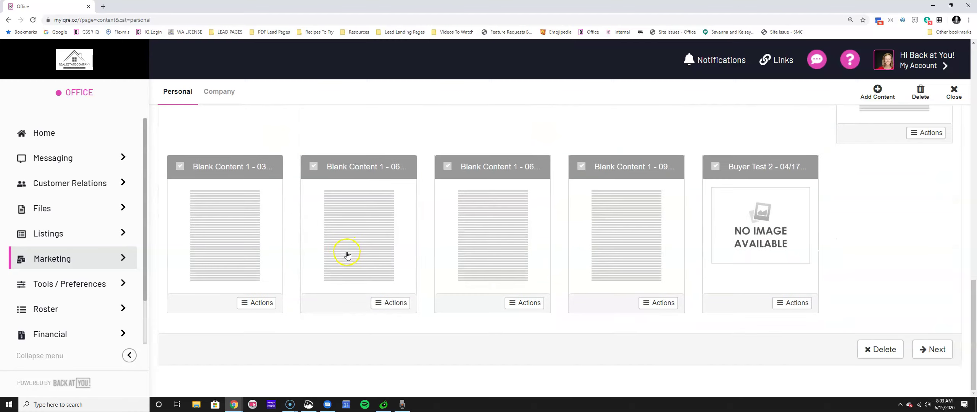
pyautogui.scroll(15, 344, 254)
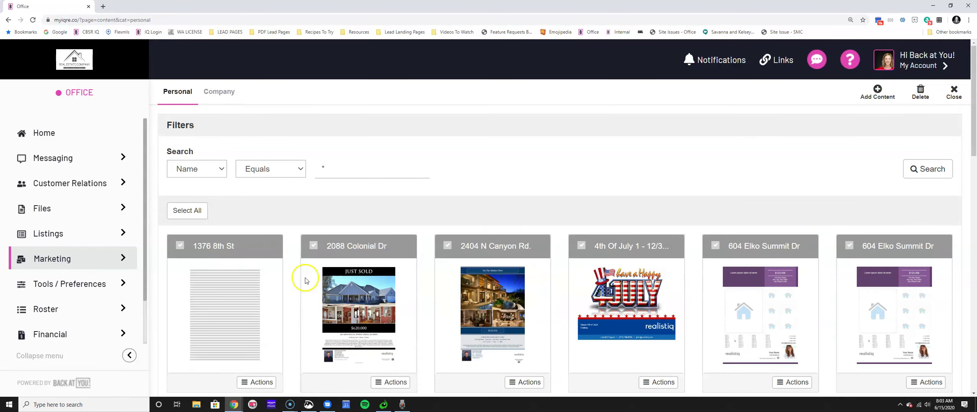
pyautogui.click(35, 263)
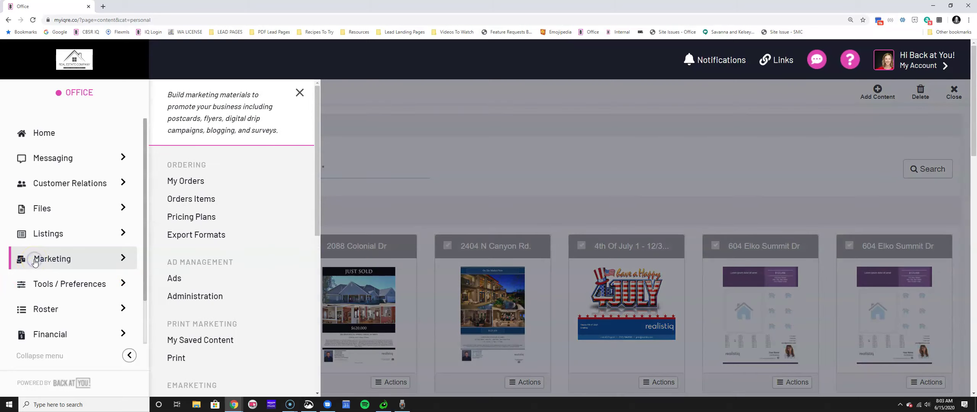
pyautogui.scroll(-4, 180, 254)
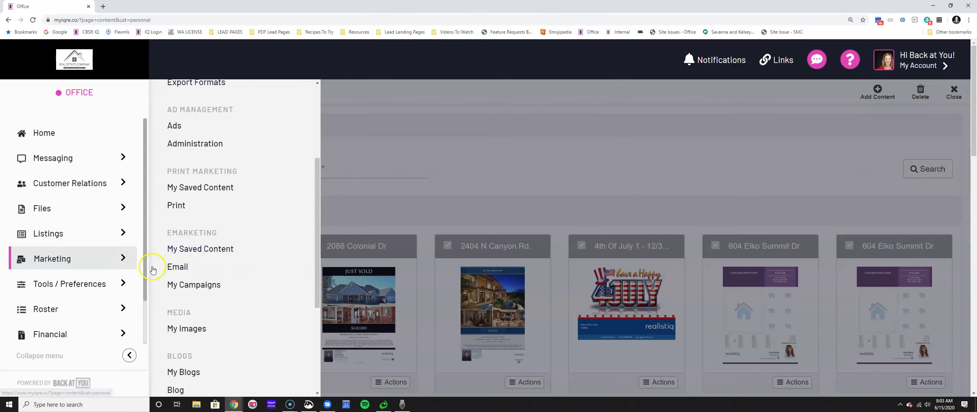
pyautogui.click(178, 249)
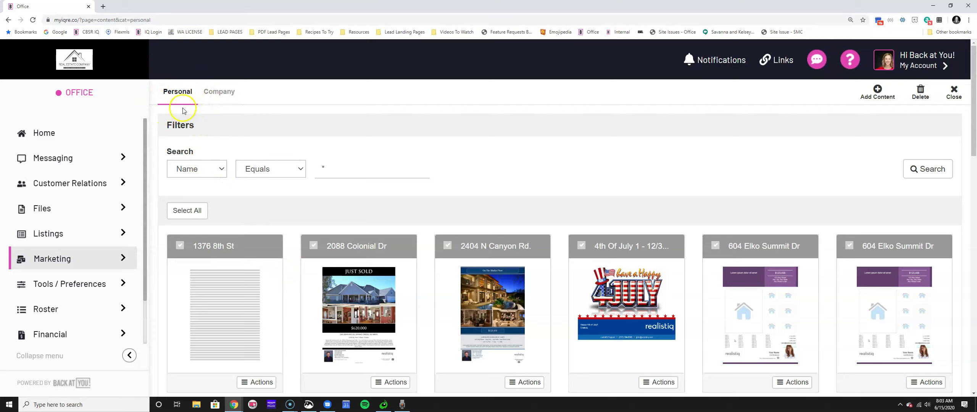
# Review the Company saved content and the actions offered for Fourth Of July, and return to the Personal content
pyautogui.click(214, 94)
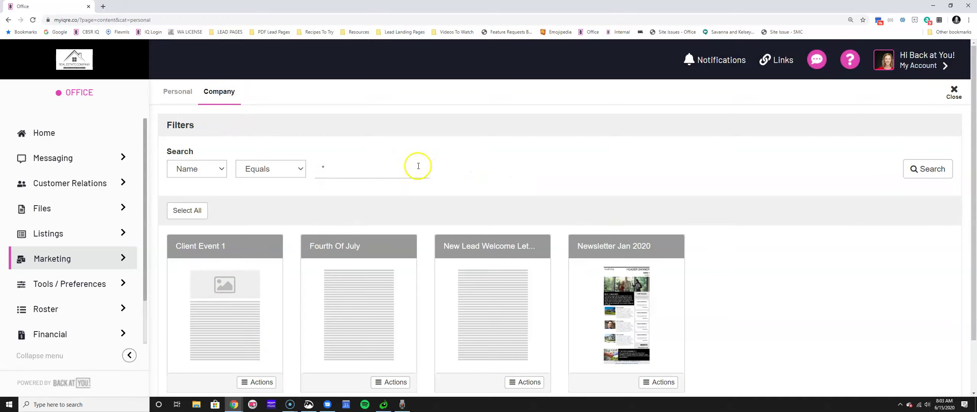
pyautogui.scroll(-2, 419, 174)
pyautogui.click(379, 321)
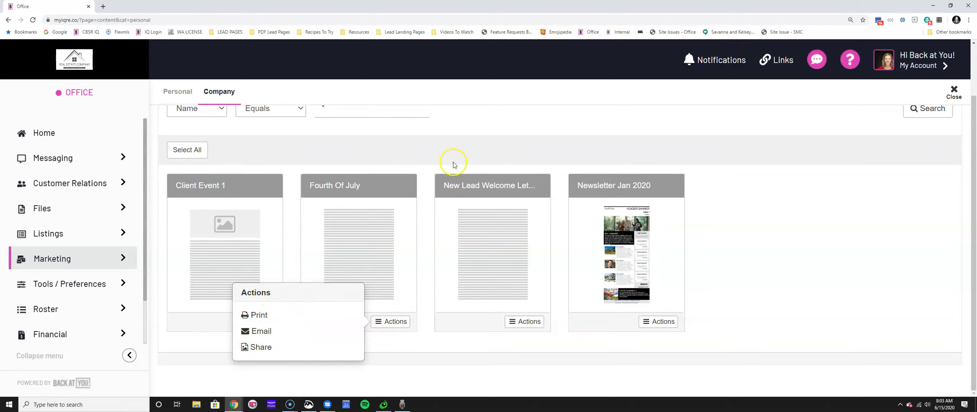
pyautogui.click(441, 141)
pyautogui.scroll(2, 332, 169)
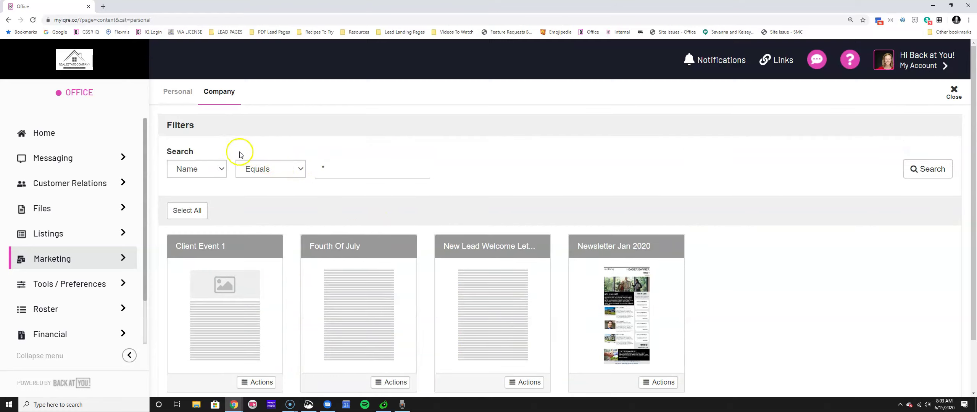
pyautogui.click(190, 96)
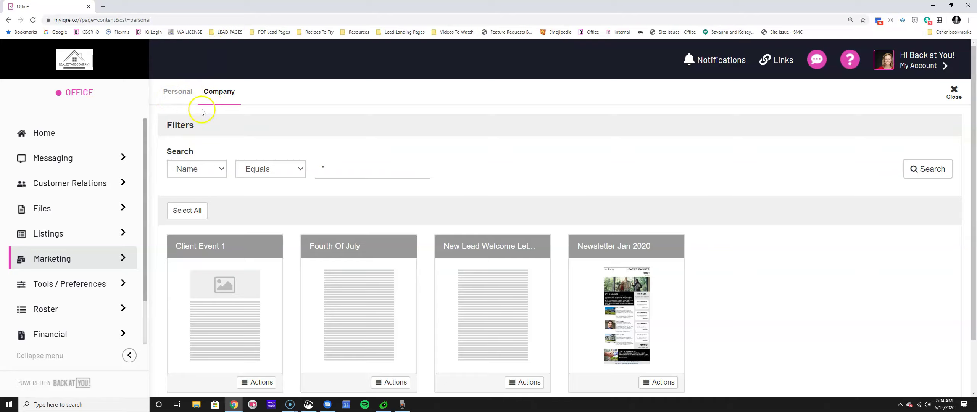
pyautogui.click(172, 94)
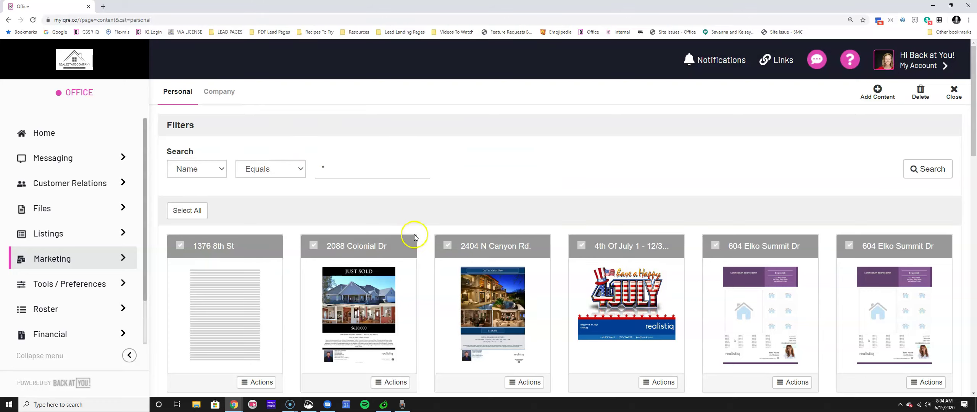
# Search the personal saved content for names that contain "4th"
pyautogui.scroll(-1, 410, 234)
pyautogui.scroll(1, 406, 225)
pyautogui.moveTo(163, 152); pyautogui.dragTo(207, 152)
pyautogui.click(267, 169)
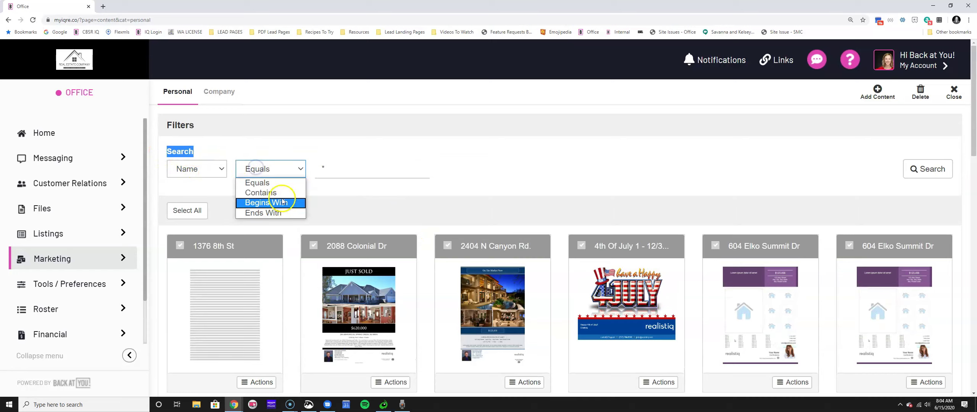
pyautogui.click(281, 198)
pyautogui.click(269, 169)
pyautogui.click(274, 191)
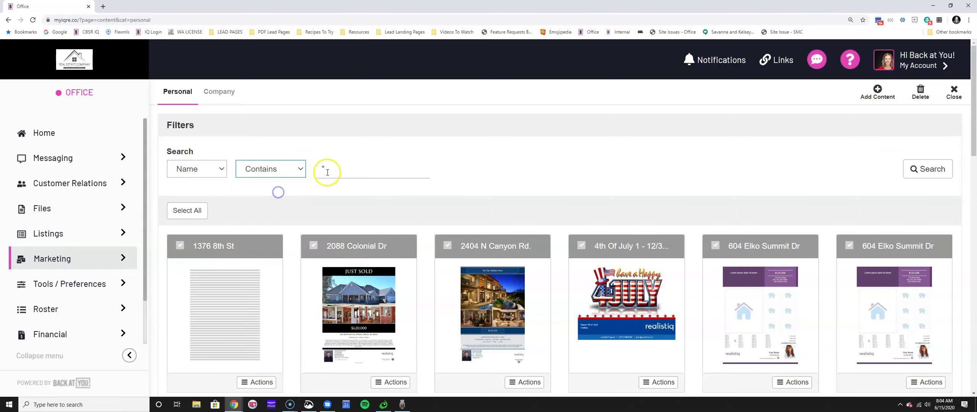
pyautogui.doubleClick(314, 169)
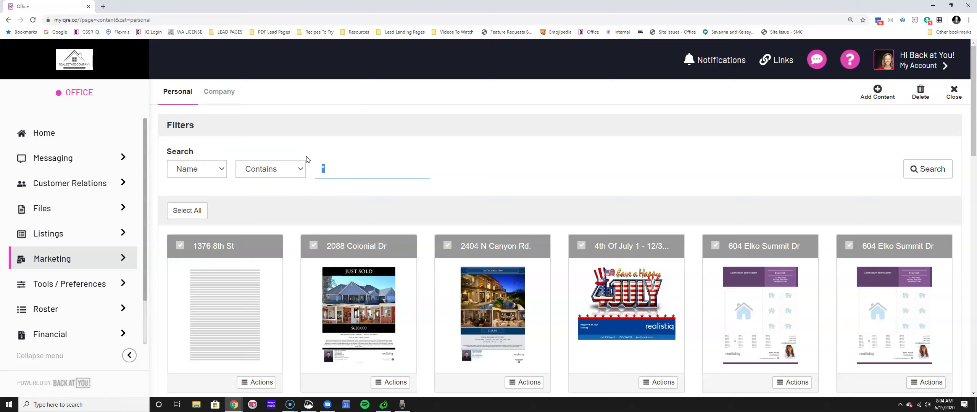
pyautogui.write('4th')
pyautogui.press('Return')
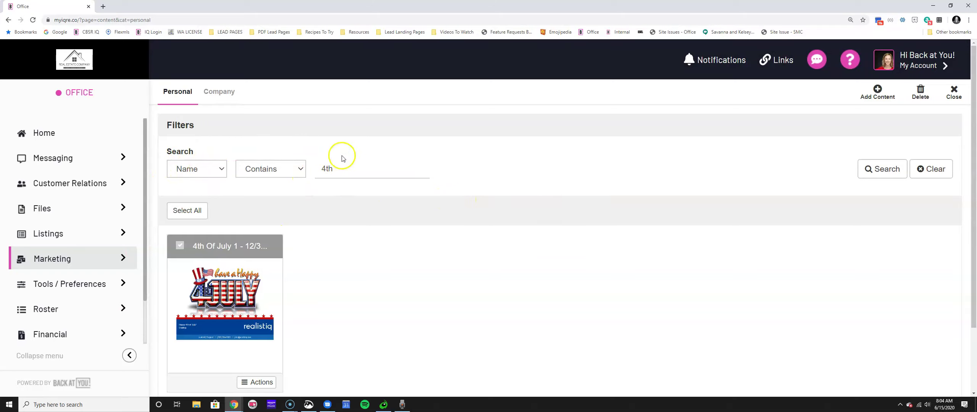
pyautogui.moveTo(192, 246); pyautogui.dragTo(270, 248)
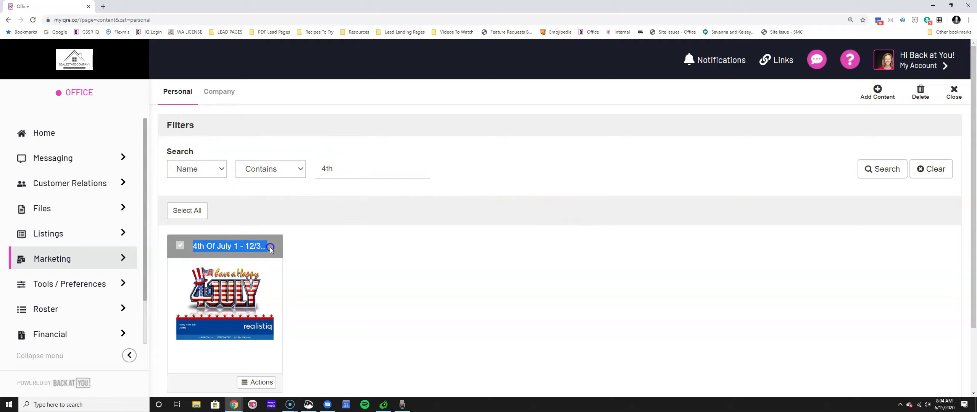
# Search the personal saved content by category containing "Letters" and look through the matching items
pyautogui.click(218, 168)
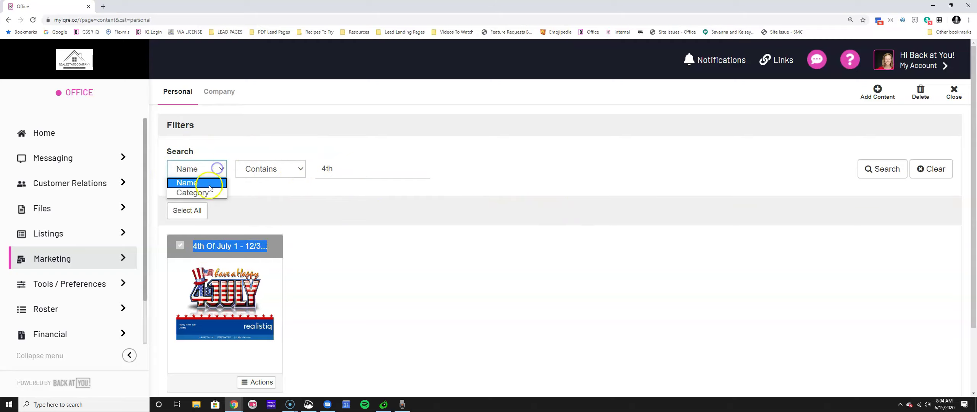
pyautogui.click(191, 193)
pyautogui.moveTo(337, 169); pyautogui.dragTo(310, 171)
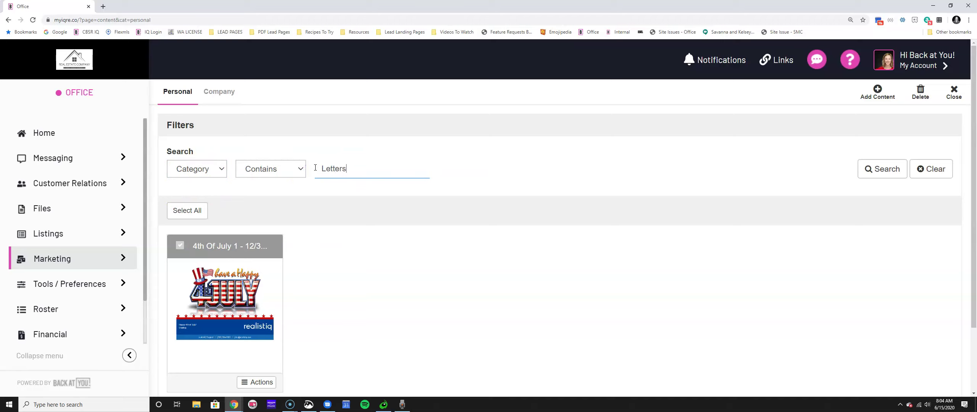
pyautogui.press('Return')
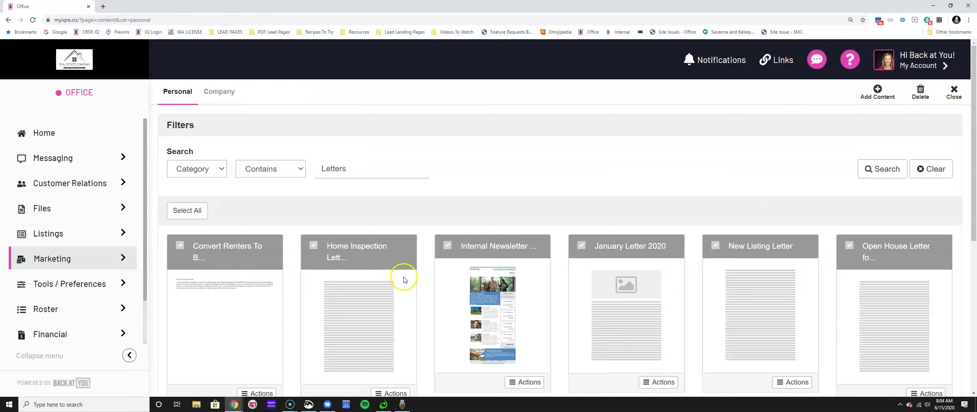
pyautogui.scroll(-4, 439, 275)
pyautogui.scroll(4, 481, 271)
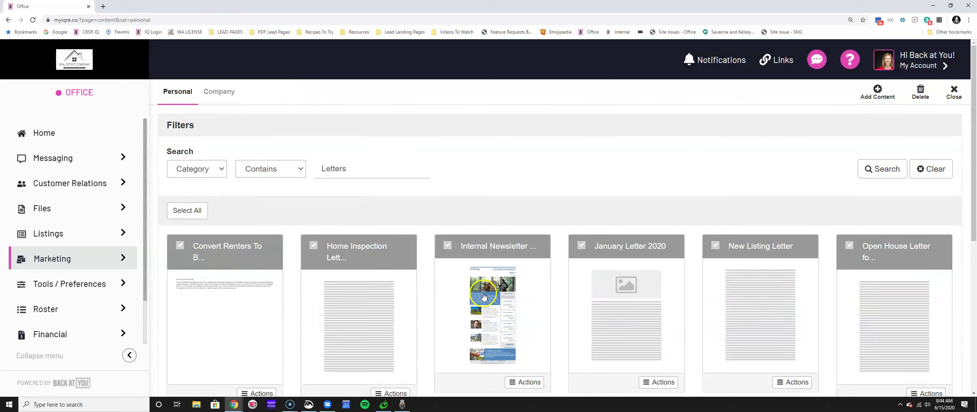
# Start adding new content and filter the templates by the category Eblast- Just Reduced
pyautogui.click(873, 100)
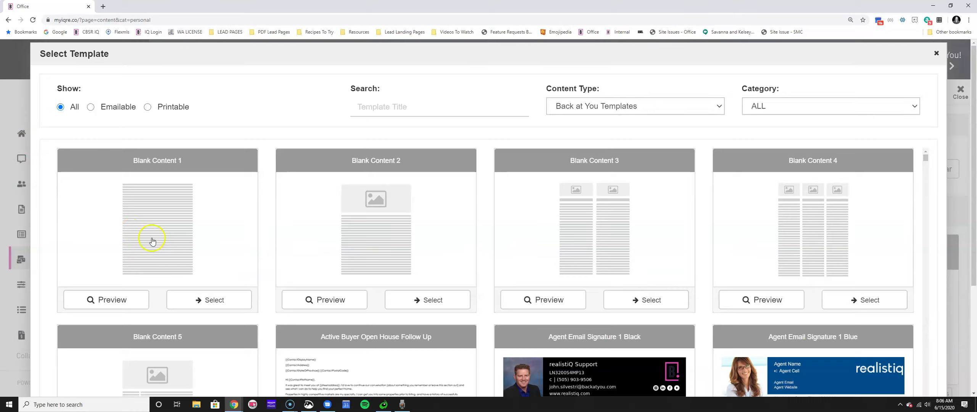
pyautogui.click(796, 103)
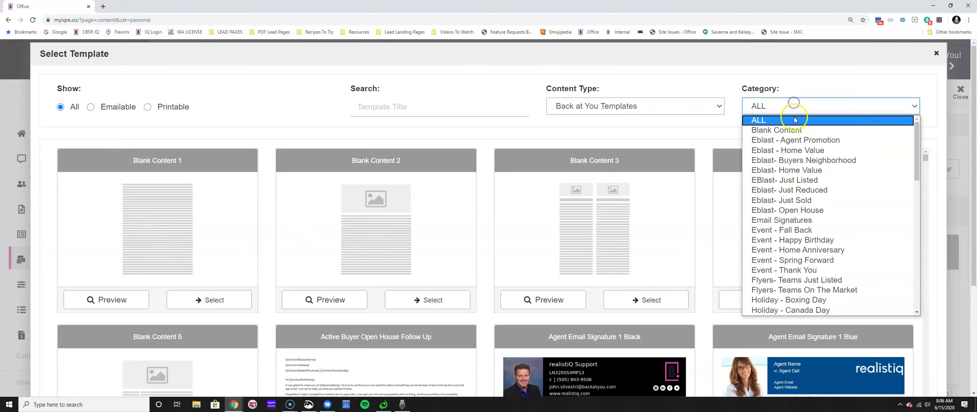
pyautogui.click(768, 191)
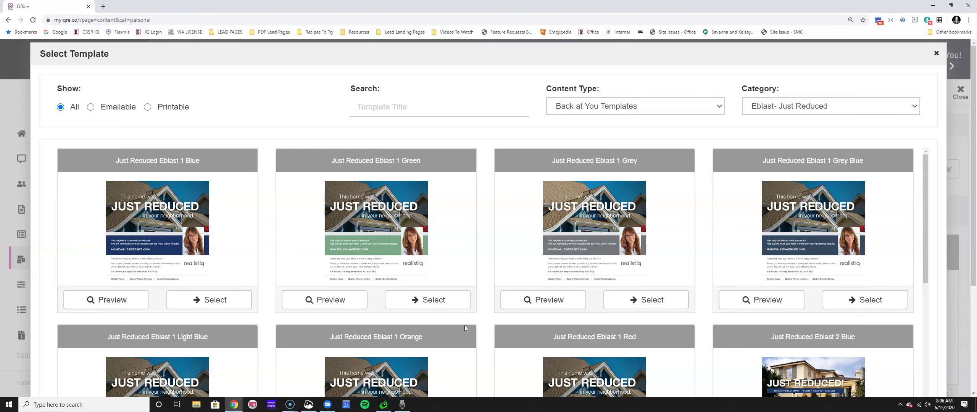
# Filter the templates by the category Property Flyer - Just Listed Luxury
pyautogui.click(806, 105)
pyautogui.scroll(-10, 805, 213)
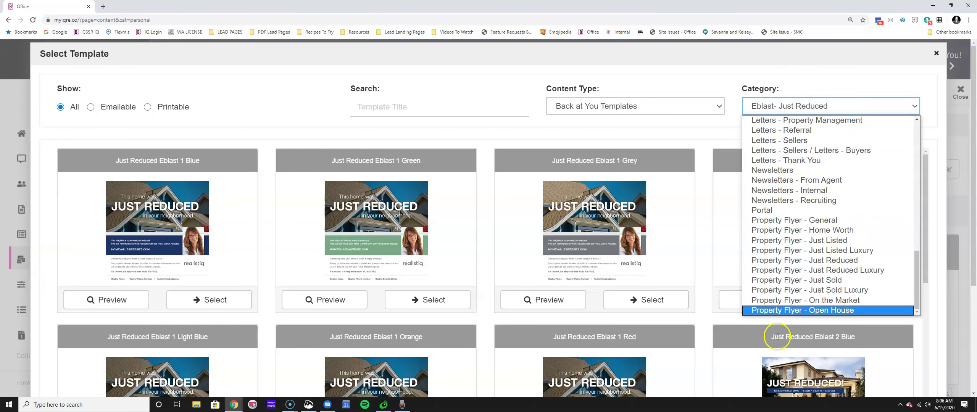
pyautogui.click(806, 251)
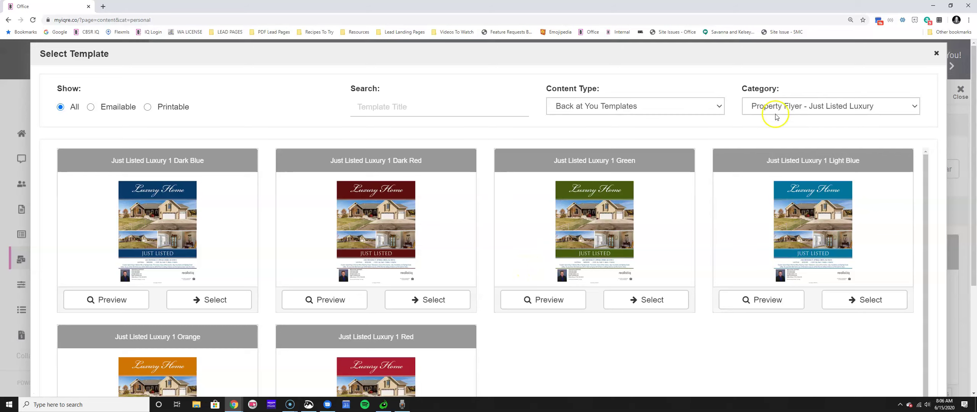
# Look through the available template categories and filter the templates by Eblast- Open House
pyautogui.click(811, 105)
pyautogui.scroll(-3, 763, 148)
pyautogui.press('Up')
pyautogui.press('Up')
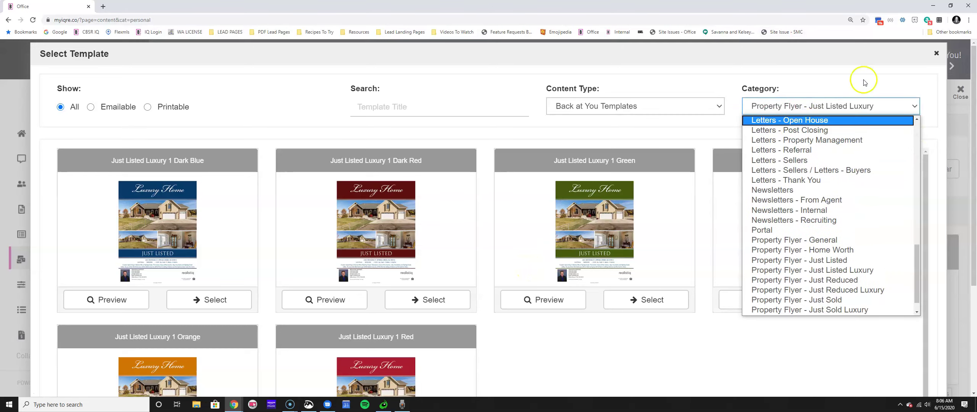
pyautogui.press('Down')
pyautogui.press('Down')
pyautogui.press('Down')
pyautogui.press('Down')
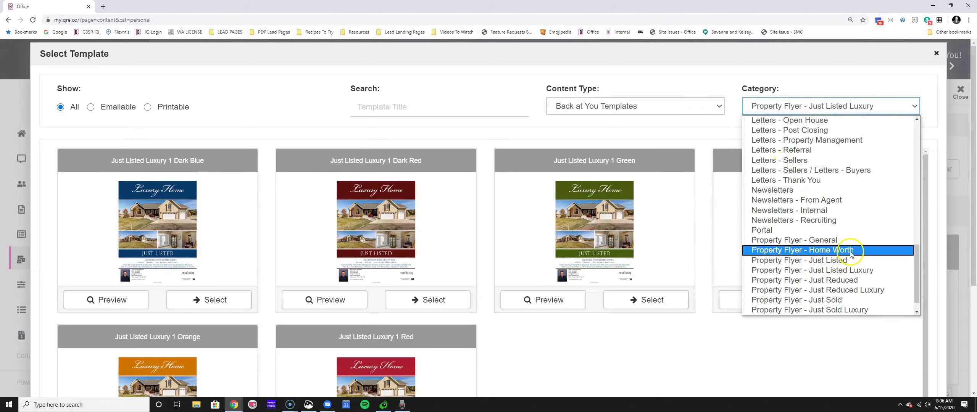
pyautogui.scroll(10, 828, 235)
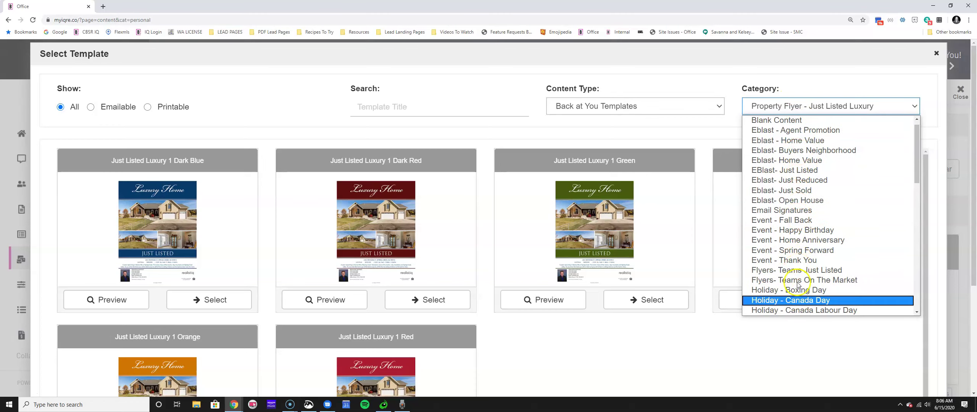
pyautogui.scroll(-1, 813, 290)
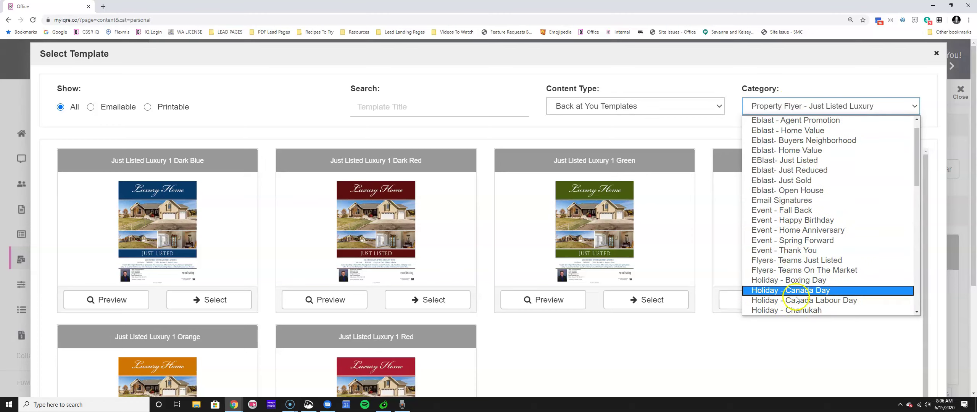
pyautogui.click(790, 189)
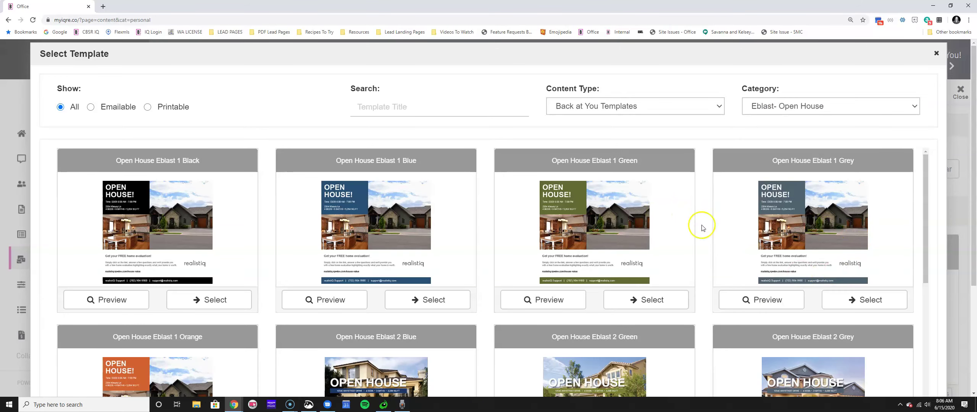
# Filter the templates by the category Blank Content and look through the available blank layouts
pyautogui.scroll(-10, 617, 235)
pyautogui.scroll(-3, 612, 259)
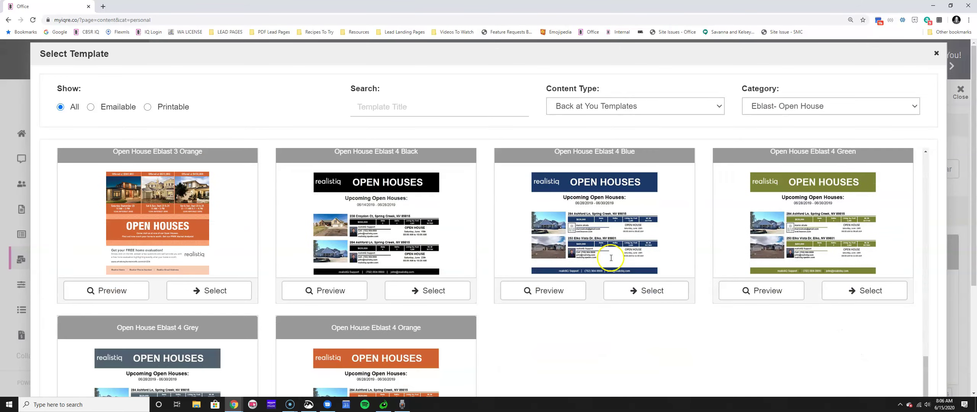
pyautogui.click(775, 111)
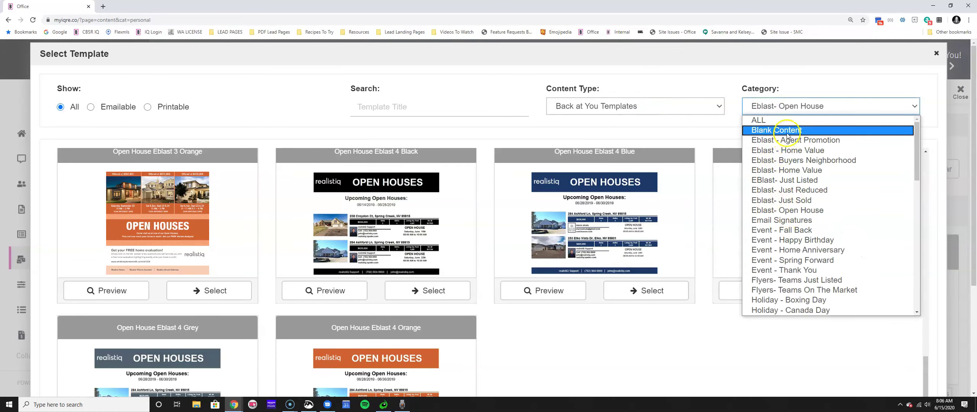
pyautogui.click(776, 130)
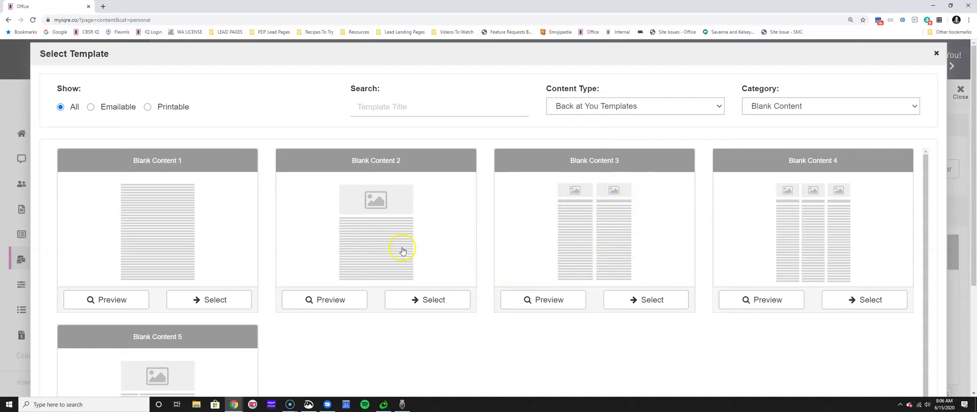
pyautogui.scroll(-4, 101, 225)
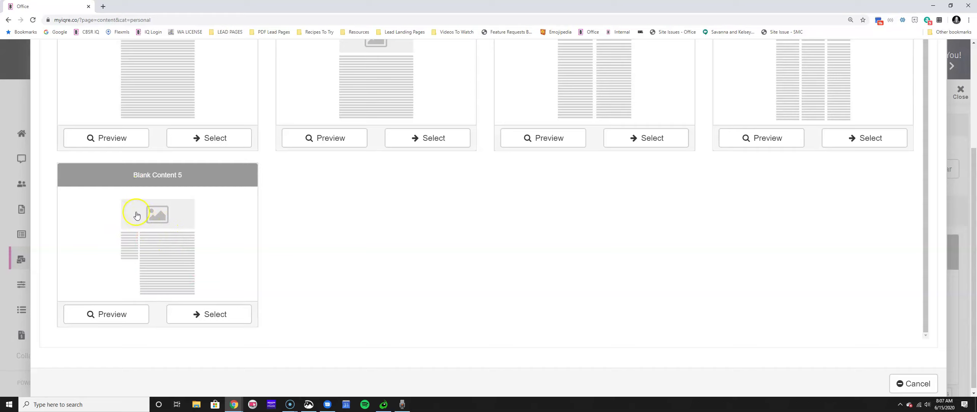
pyautogui.scroll(4, 342, 292)
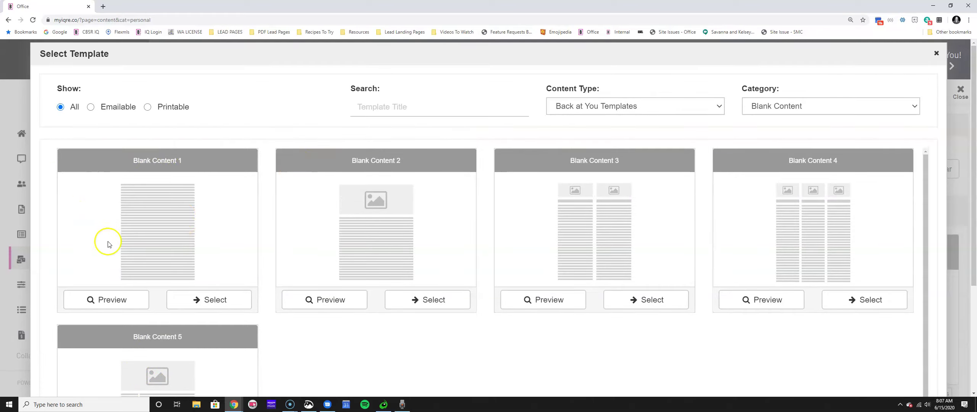
pyautogui.click(228, 300)
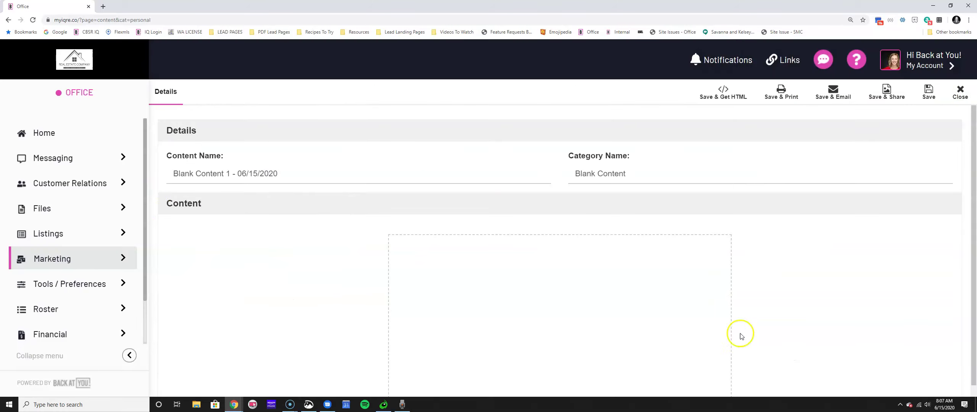
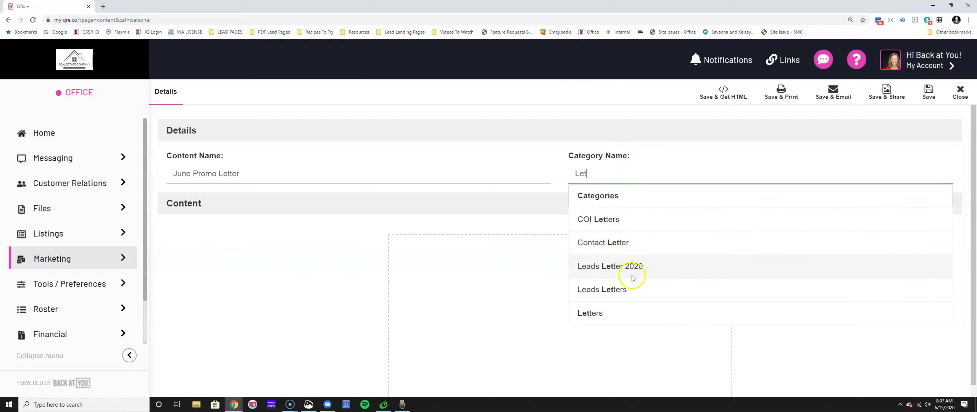
pyautogui.click(610, 267)
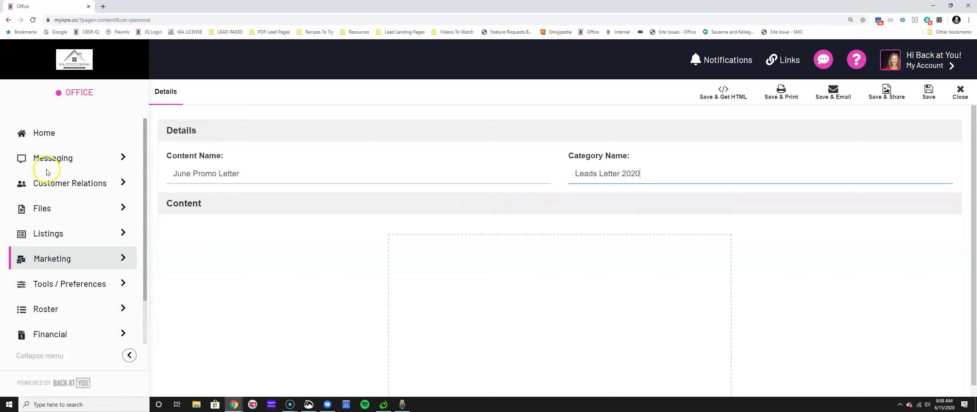
pyautogui.click(82, 255)
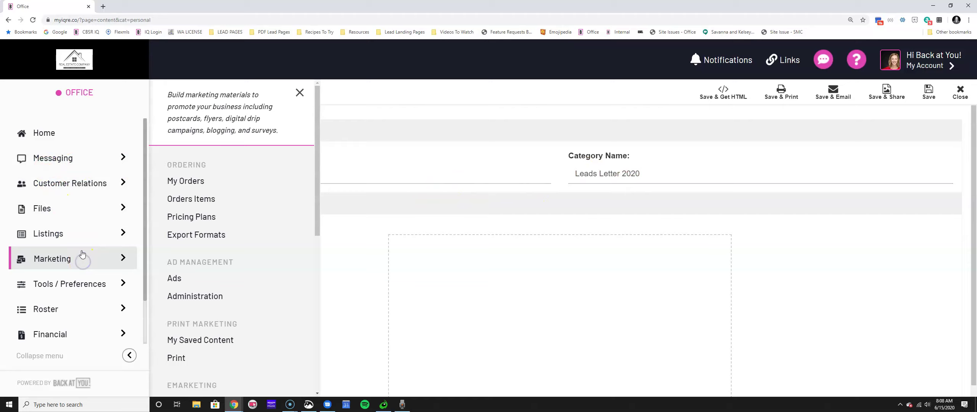
pyautogui.scroll(-3, 176, 259)
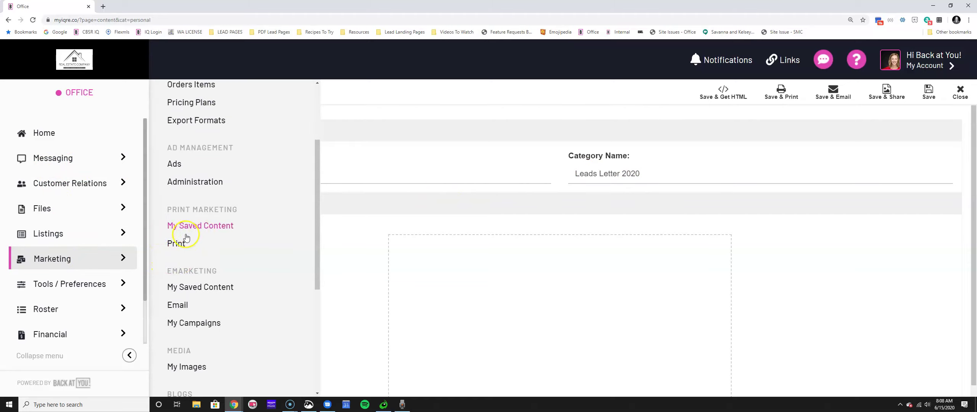
pyautogui.click(358, 121)
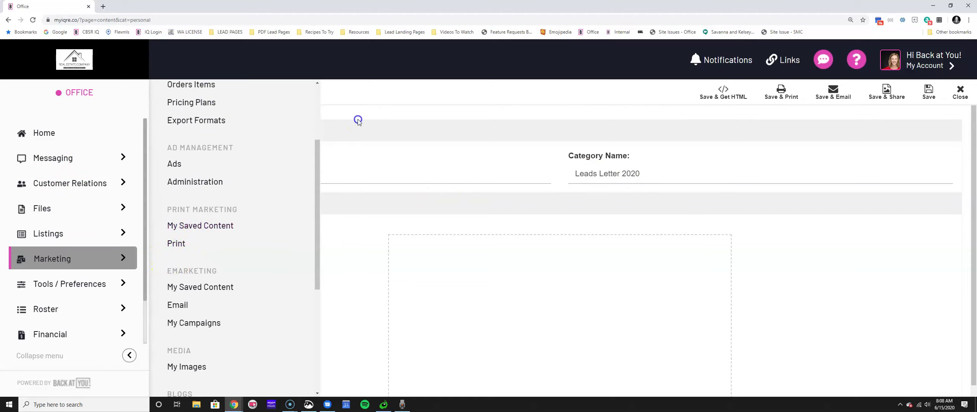
pyautogui.click(960, 92)
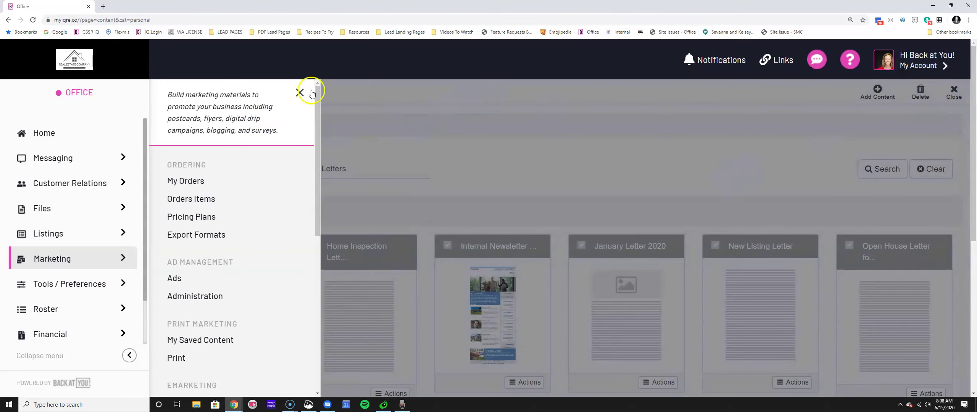
pyautogui.click(311, 93)
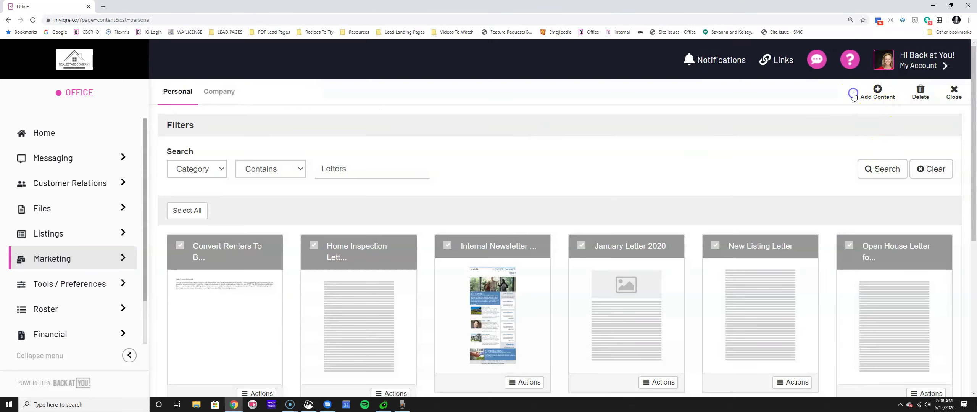
# Add new content based on the Blank Content 1 template
pyautogui.click(853, 95)
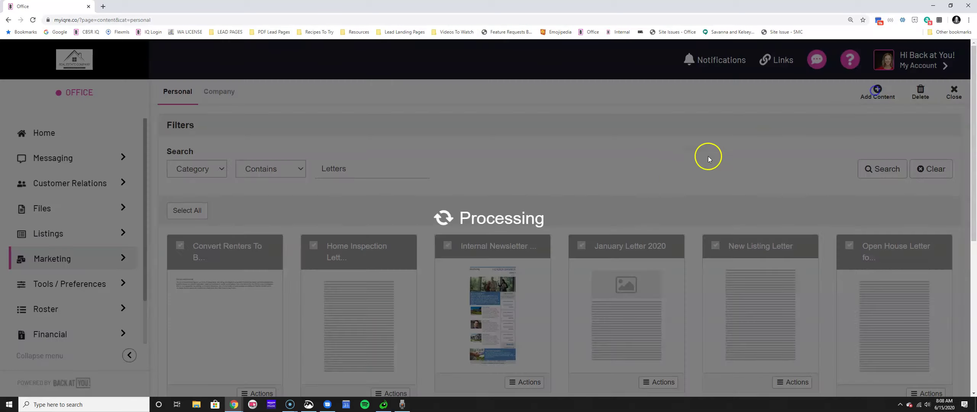
pyautogui.click(661, 184)
pyautogui.click(860, 86)
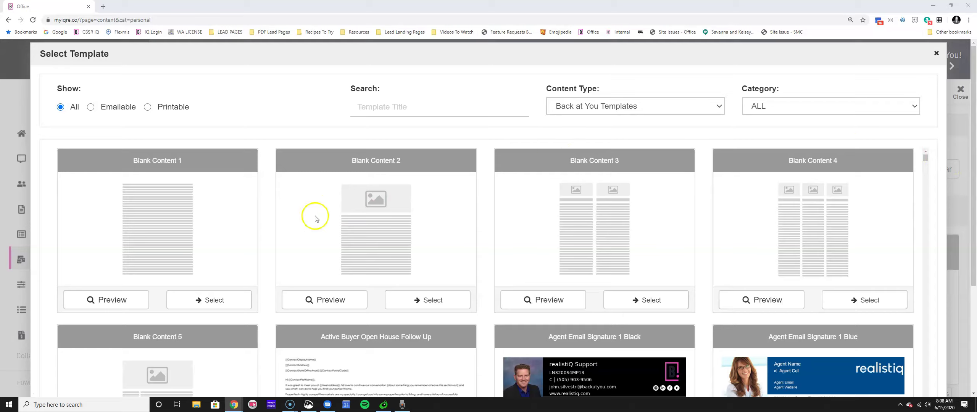
pyautogui.click(237, 297)
# Name the content June Promo Letter and assign it to the category Leads Letter 2020
pyautogui.moveTo(377, 174); pyautogui.dragTo(172, 175)
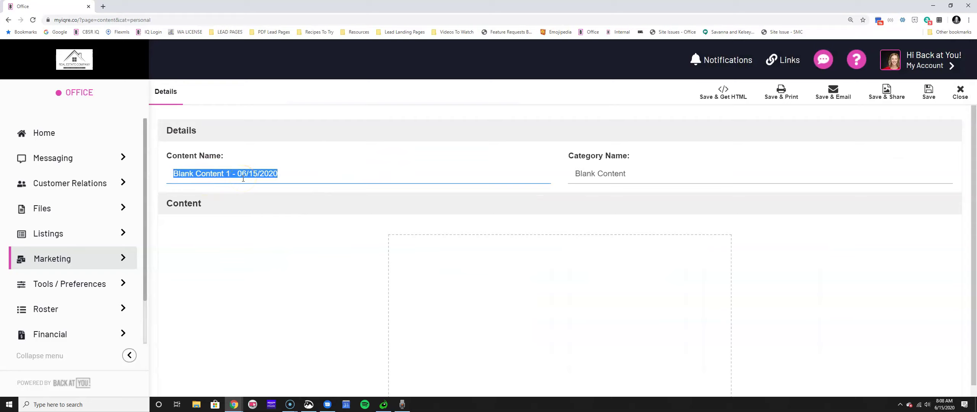
pyautogui.write('June Pro')
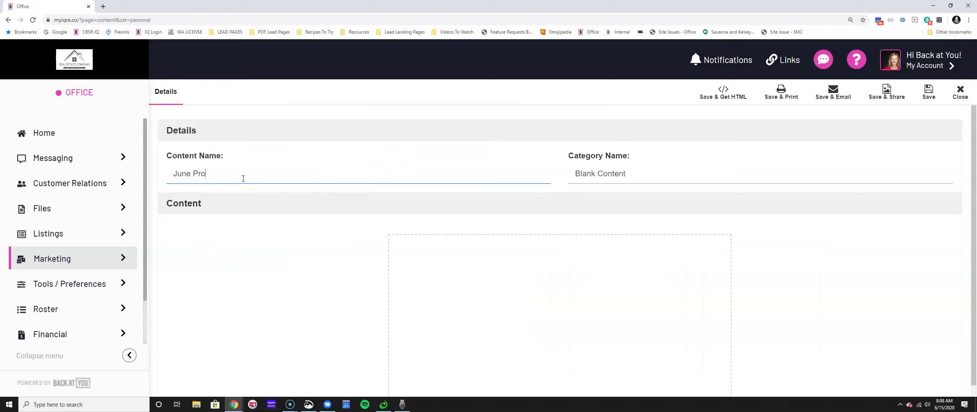
pyautogui.write('mo Letter')
pyautogui.press('Tab')
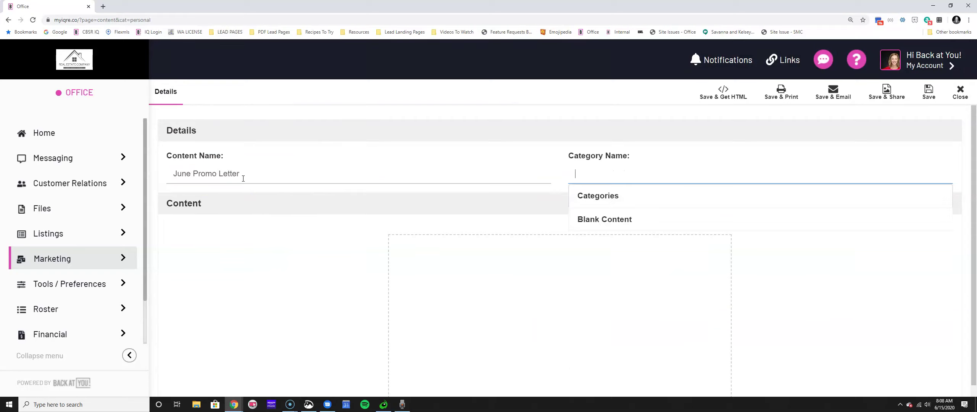
pyautogui.write('Lett')
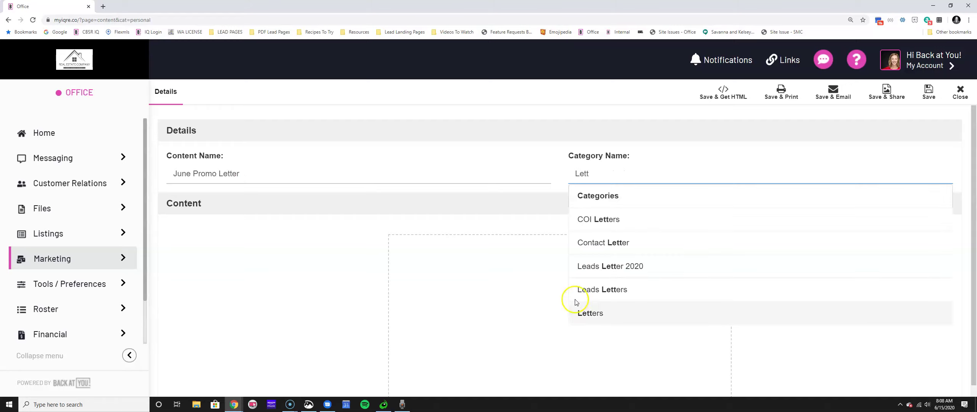
pyautogui.click(655, 269)
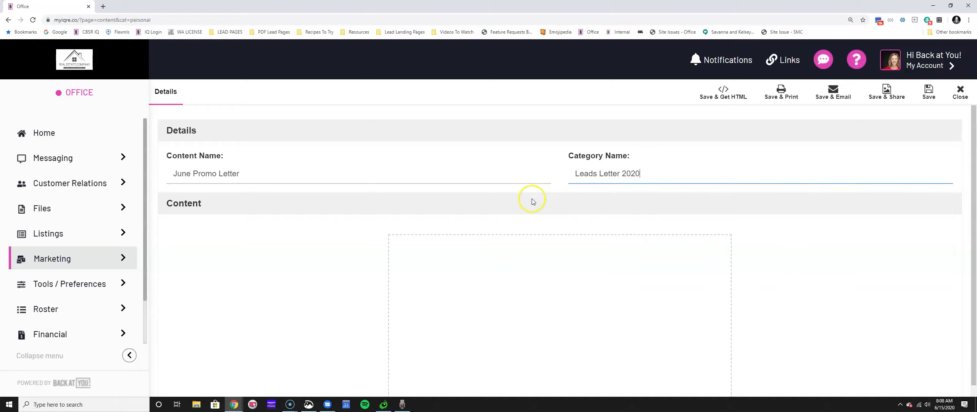
# Open the empty content block for editing and review the merge fields that can be added to the text
pyautogui.scroll(-1, 519, 149)
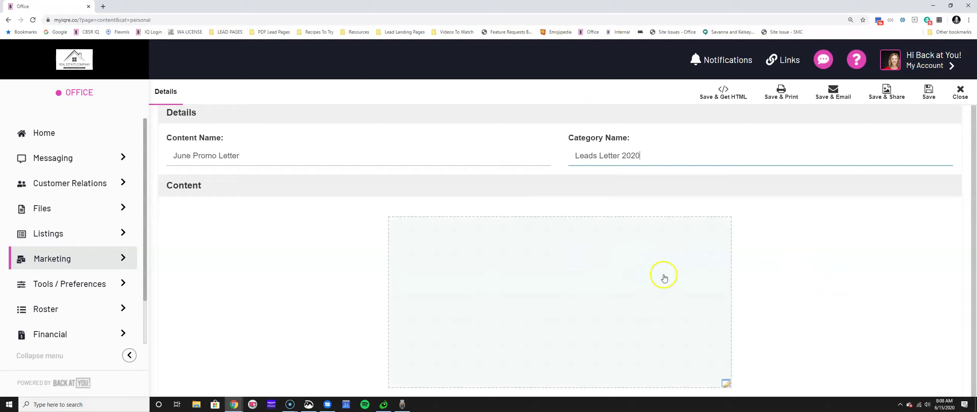
pyautogui.click(634, 250)
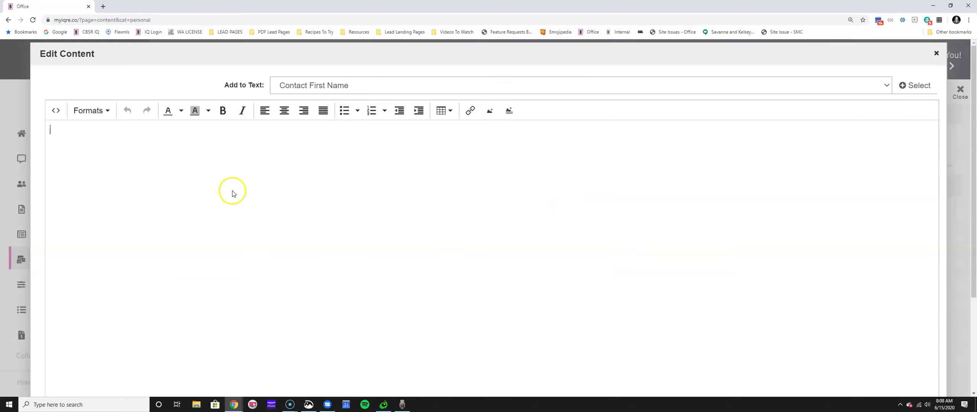
pyautogui.moveTo(222, 86); pyautogui.dragTo(255, 86)
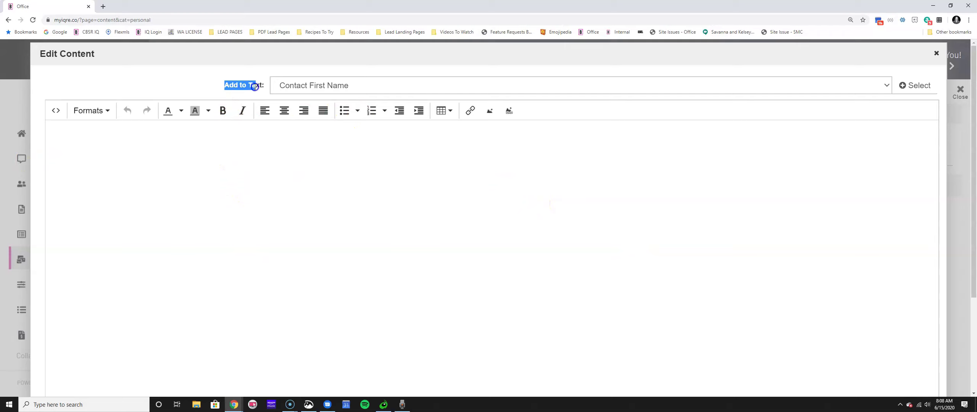
pyautogui.click(297, 87)
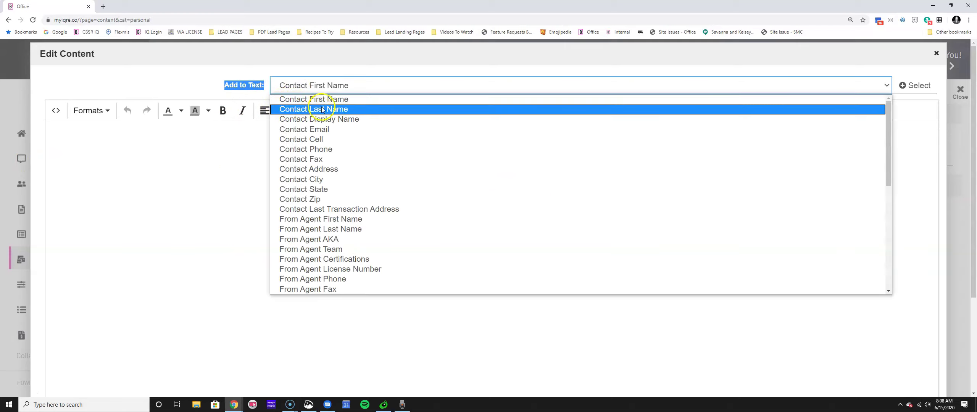
pyautogui.scroll(-5, 342, 170)
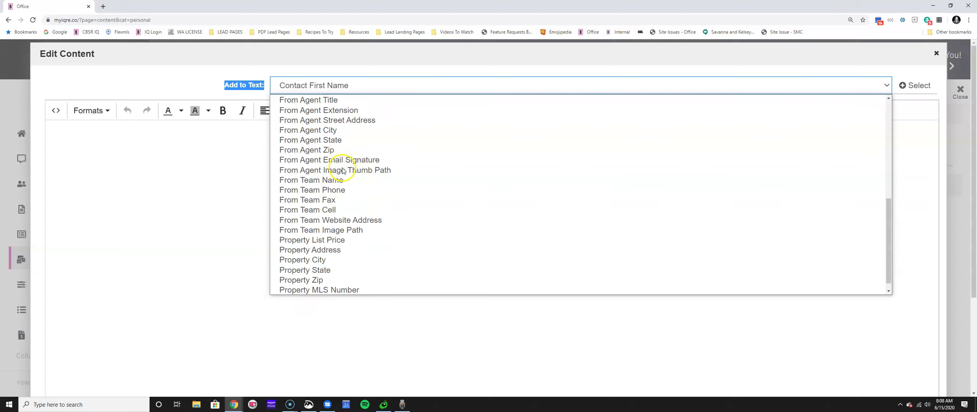
pyautogui.scroll(5, 382, 206)
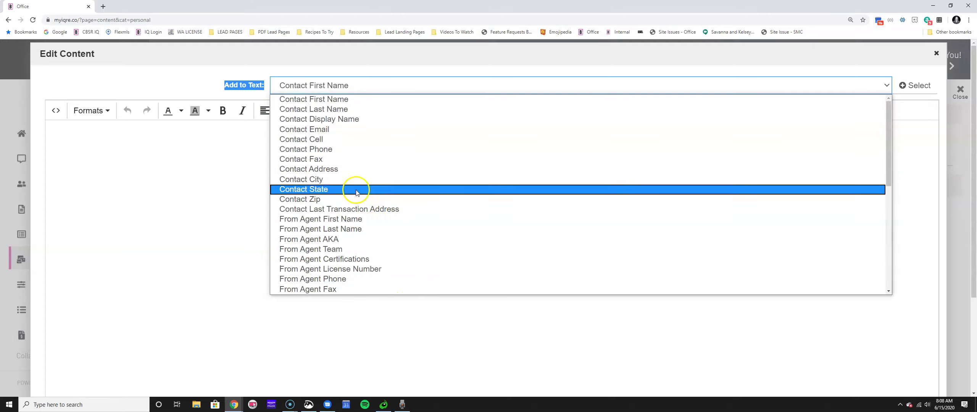
pyautogui.click(186, 149)
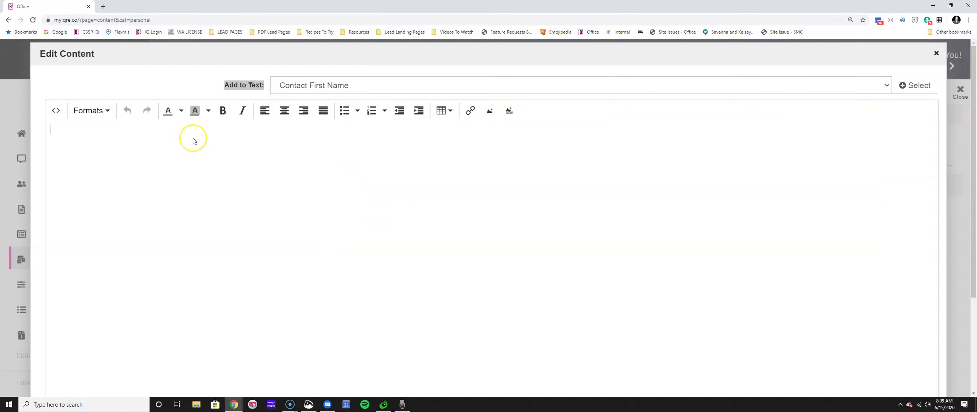
# Write "Hello" with the Contact First Name field and "Can you believe we are already half way through June? I am in process of updating my contact records"
pyautogui.click(194, 141)
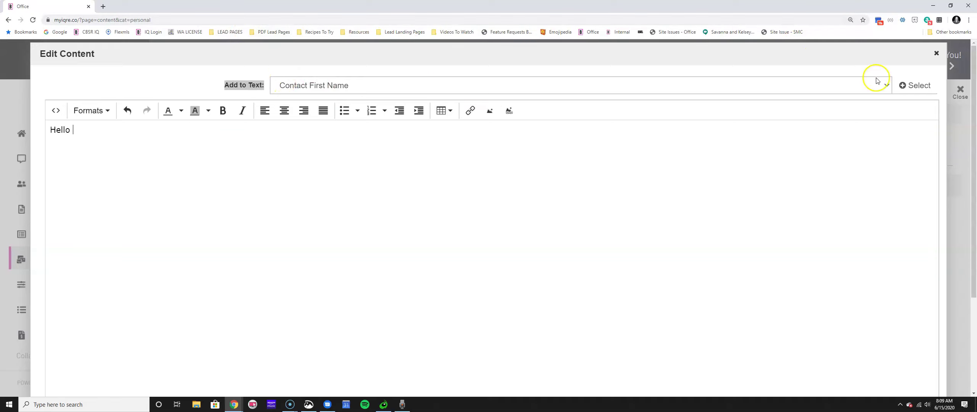
pyautogui.click(907, 87)
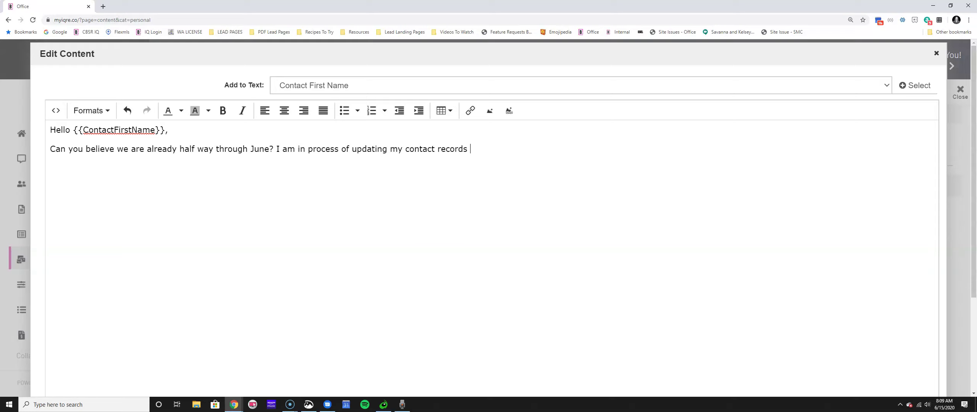
# Insert the Contact Cell merge field at the end of the paragraph
pyautogui.click(381, 82)
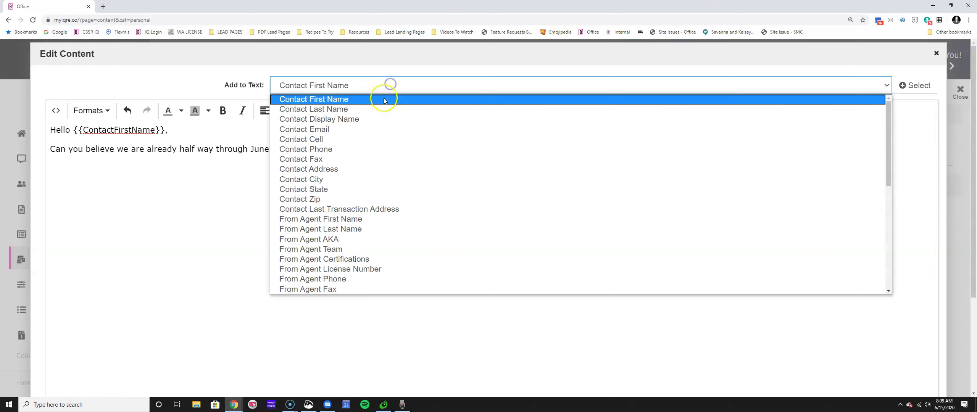
pyautogui.click(373, 139)
pyautogui.click(900, 85)
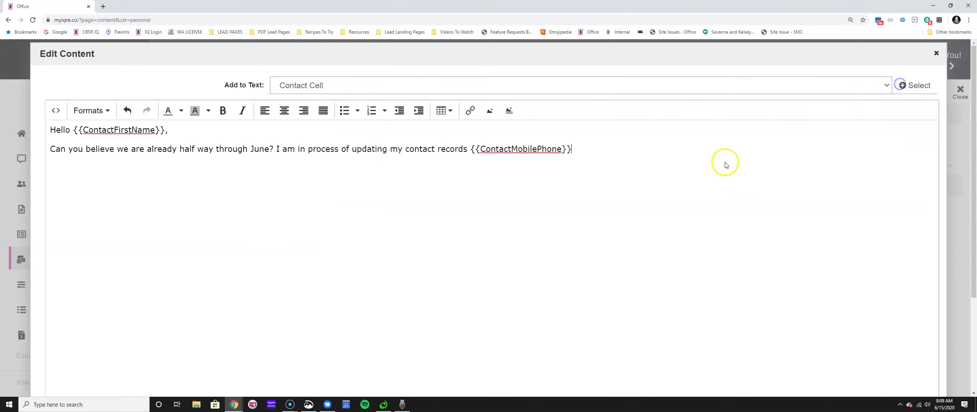
# Insert the Contact Address merge field directly after the Contact Cell field
pyautogui.click(472, 84)
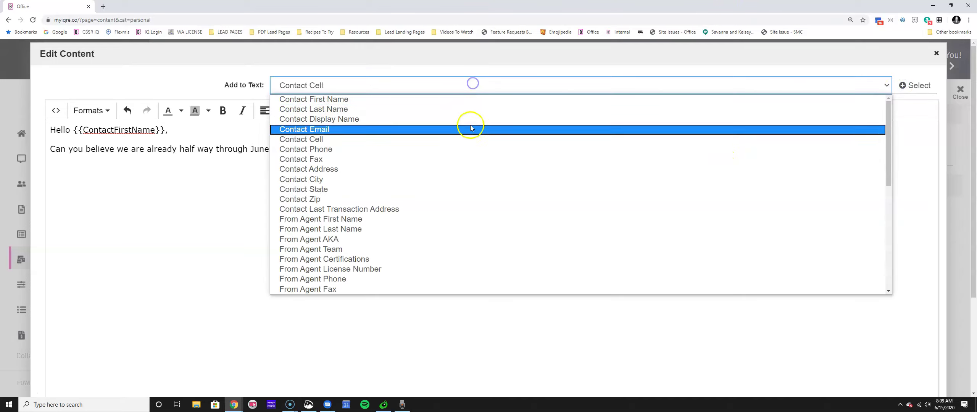
pyautogui.click(437, 169)
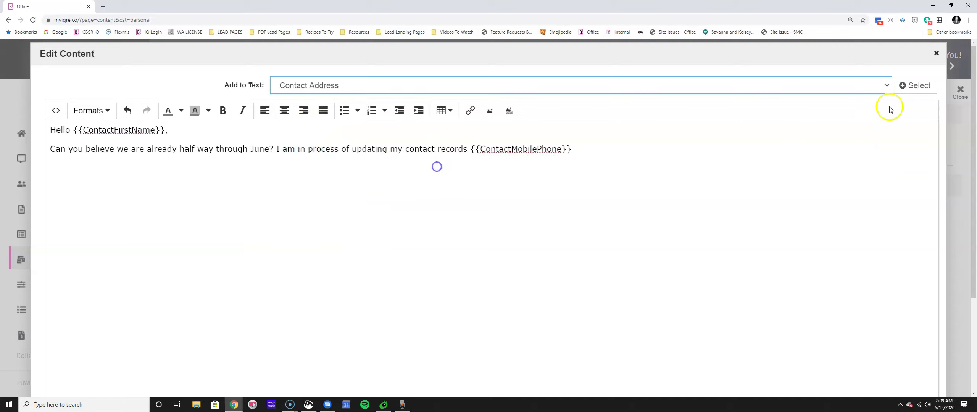
pyautogui.click(906, 85)
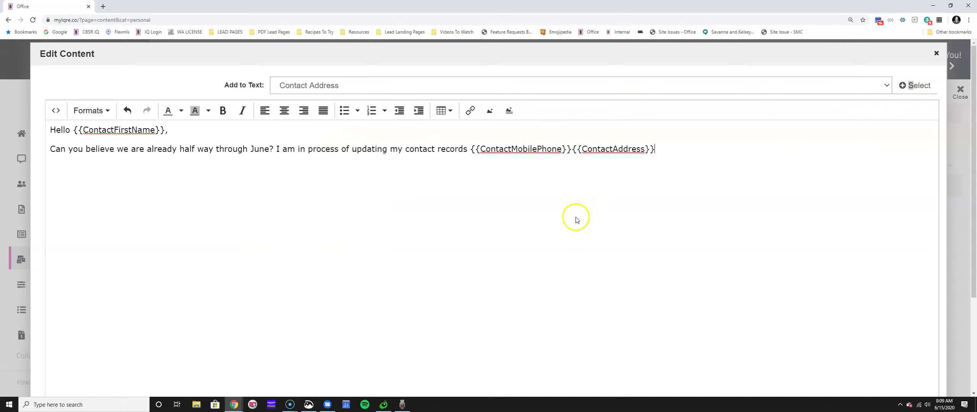
# Replace the Contact Address field with "Hoping to schedule some time to talk about the value of your purchase at {{ContactLastTransactionStreetAddress}} and how the market has affected it!"
pyautogui.click(557, 167)
pyautogui.moveTo(571, 150); pyautogui.dragTo(707, 148)
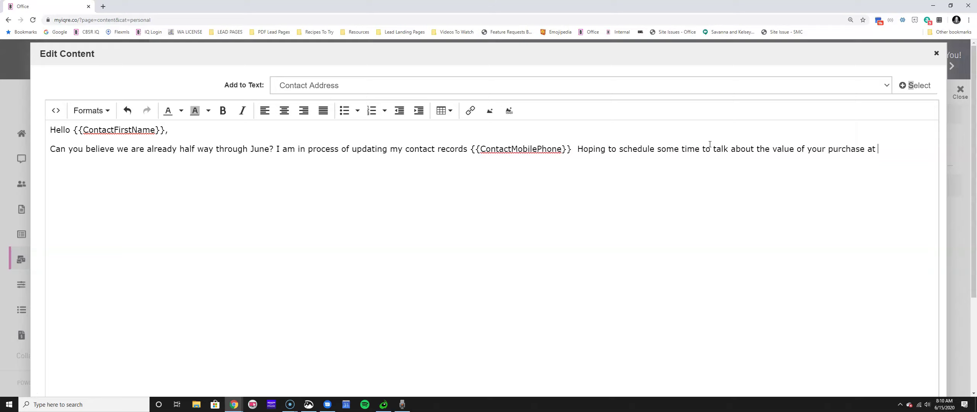
pyautogui.click(606, 81)
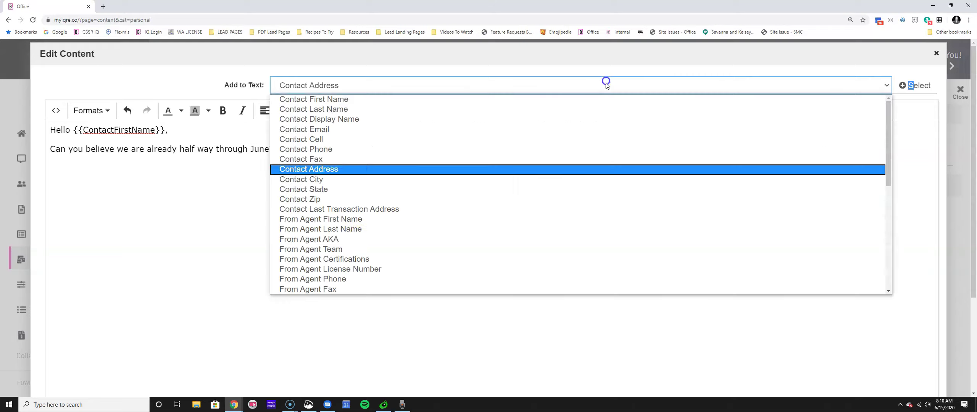
pyautogui.click(315, 209)
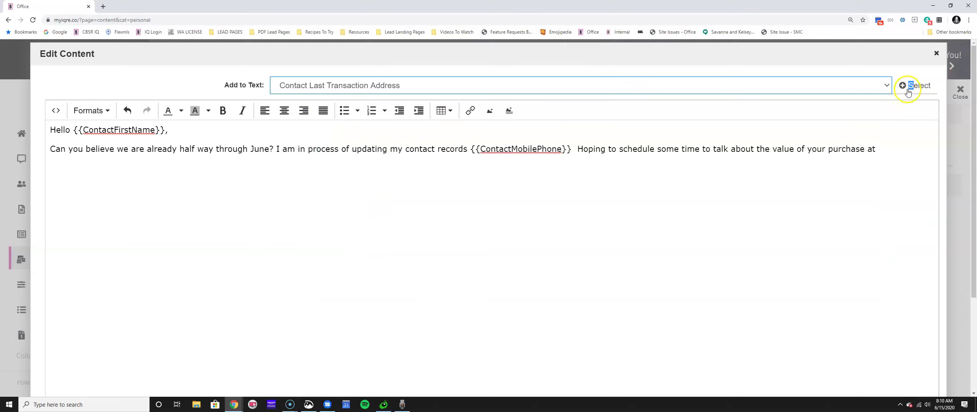
pyautogui.click(908, 90)
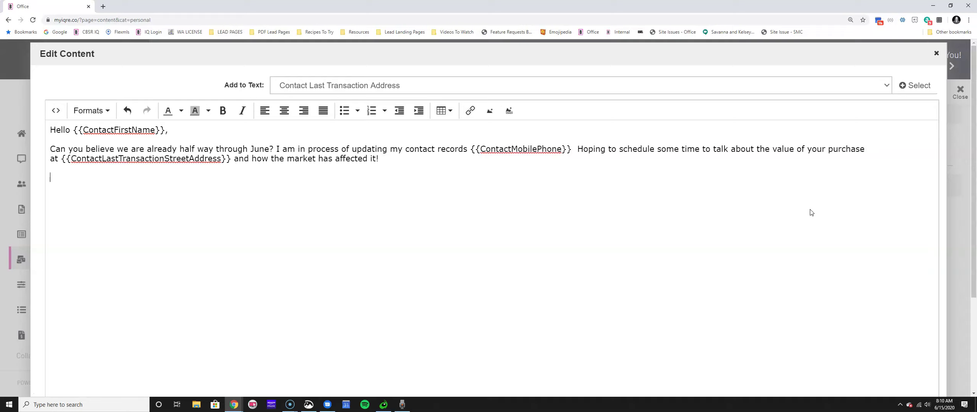
# Insert the From Agent Email Signature field below the paragraph and accept the content edits
pyautogui.click(590, 81)
pyautogui.scroll(-5, 381, 179)
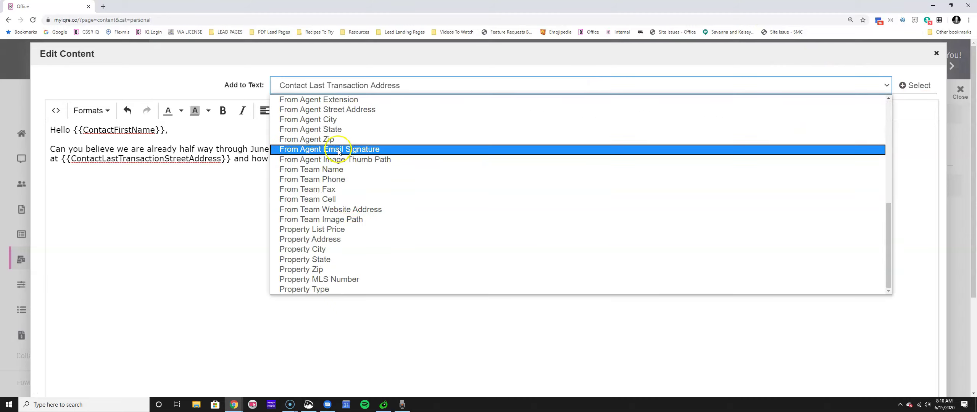
pyautogui.click(307, 149)
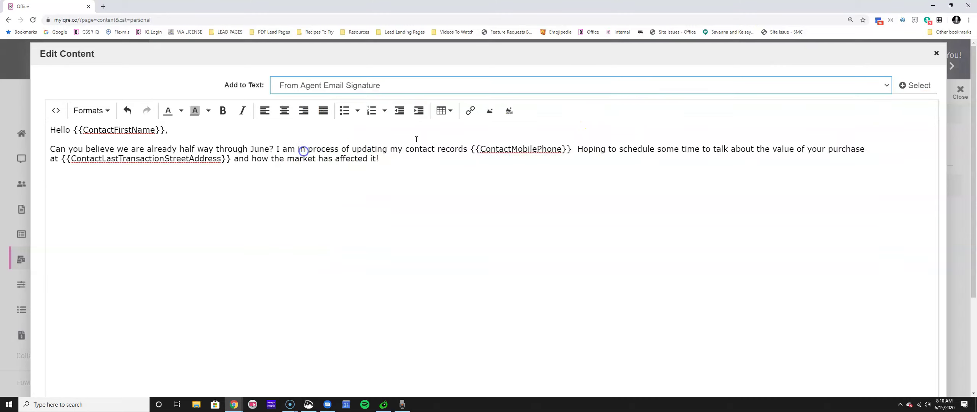
pyautogui.click(915, 85)
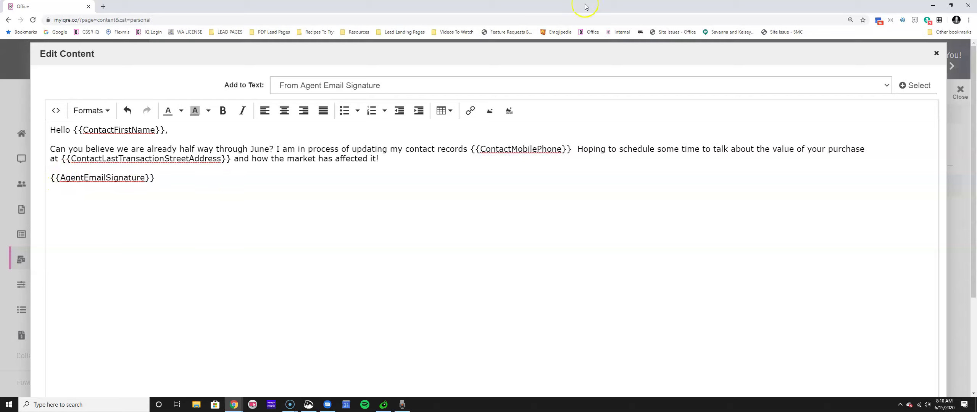
pyautogui.scroll(-3, 572, 305)
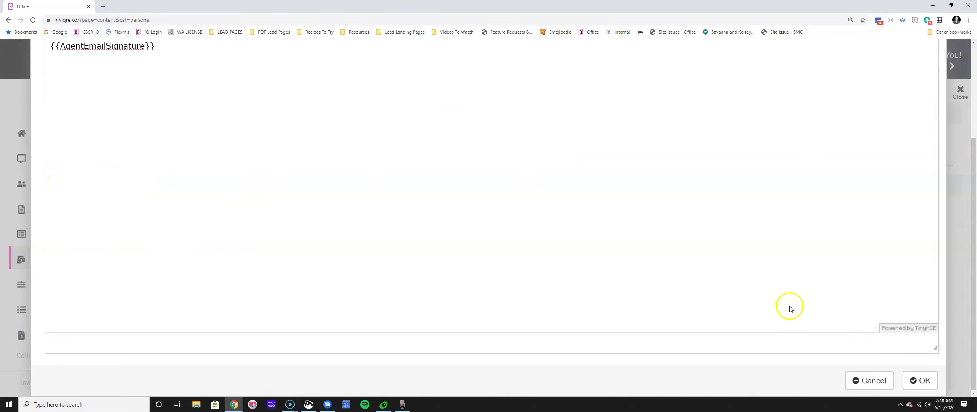
pyautogui.click(910, 380)
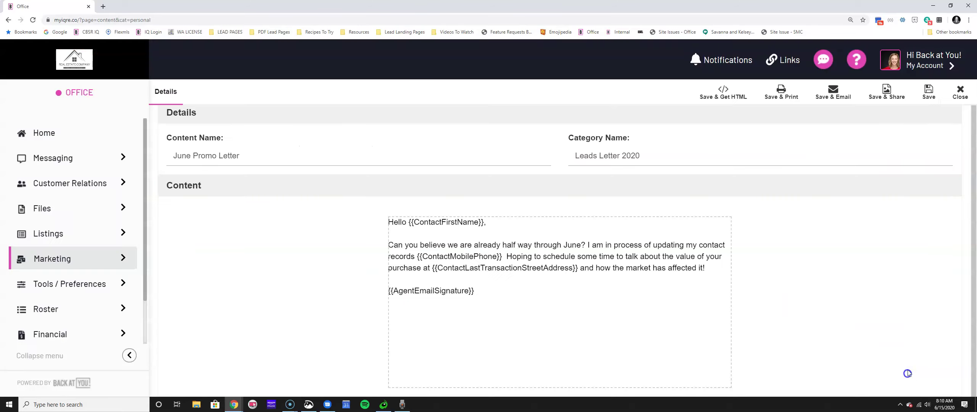
pyautogui.click(921, 70)
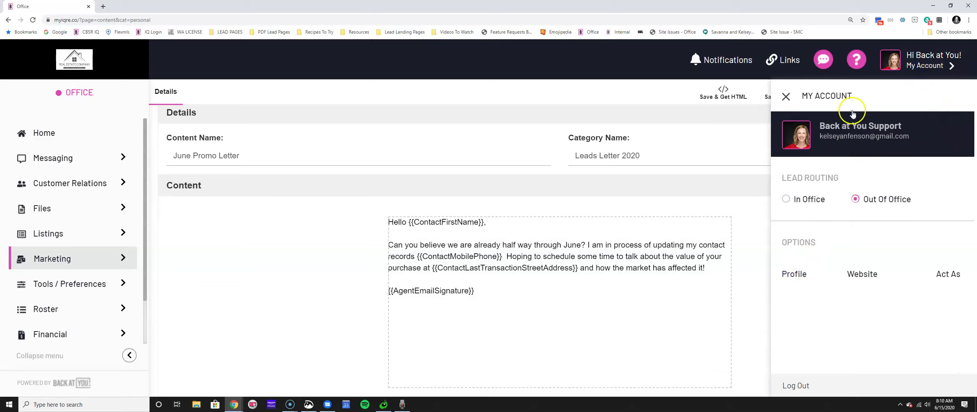
pyautogui.click(784, 98)
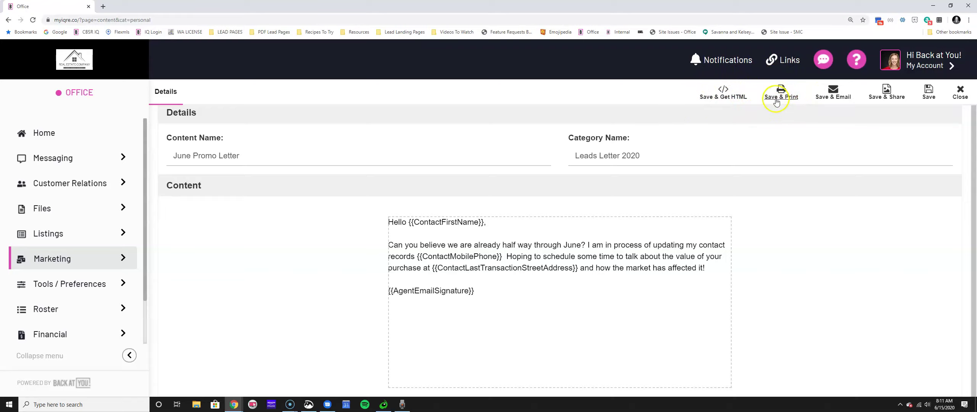
# Save the letter and preview its print version with a contact's details merged in, cancelling without printing
pyautogui.click(789, 88)
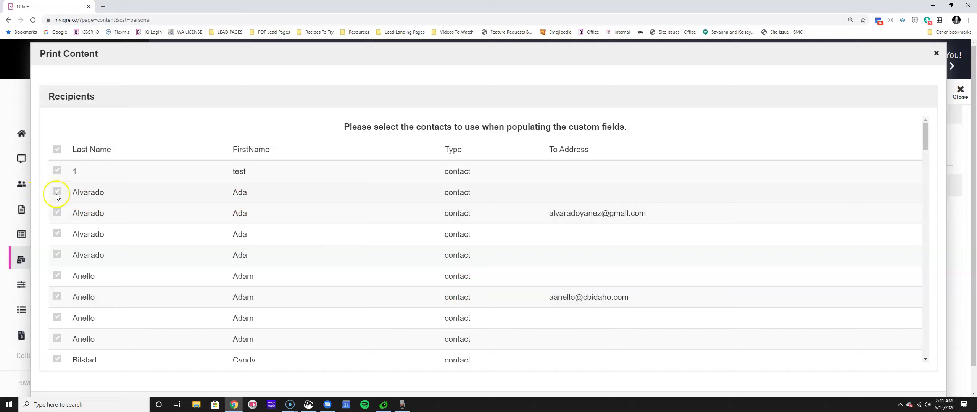
pyautogui.scroll(-18, 726, 224)
pyautogui.scroll(-1, 959, 333)
pyautogui.click(923, 378)
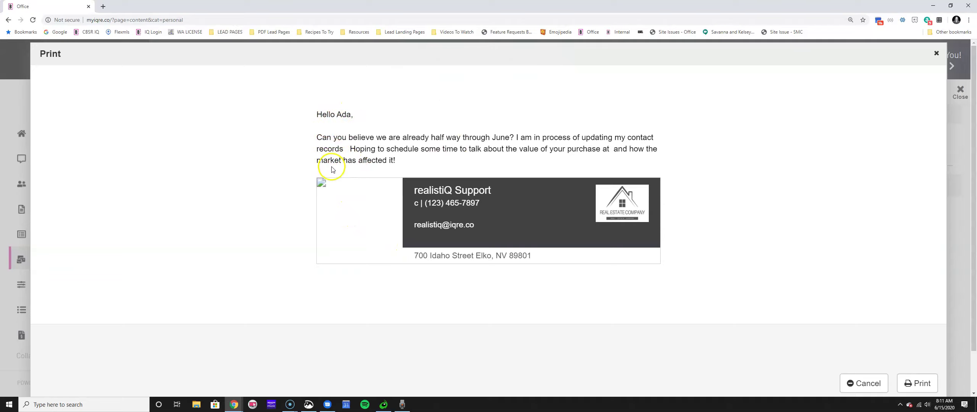
pyautogui.click(859, 379)
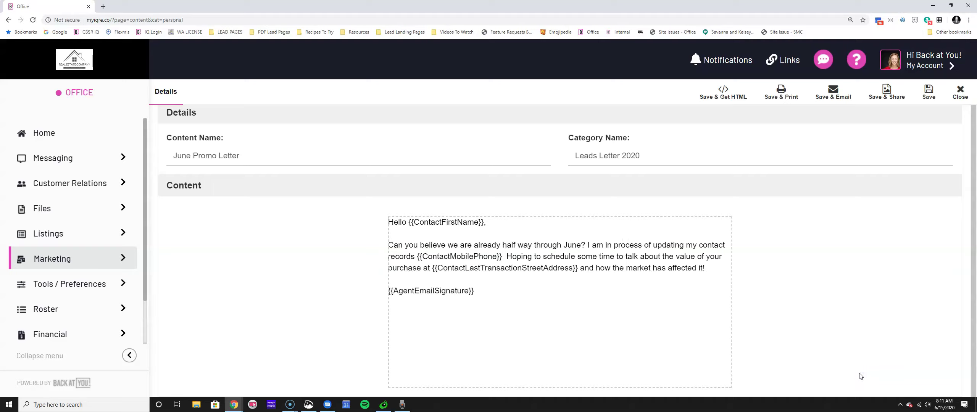
# Save the June Promo Letter and close it to return to the saved content list
pyautogui.click(886, 89)
pyautogui.click(916, 110)
pyautogui.click(925, 93)
pyautogui.click(956, 94)
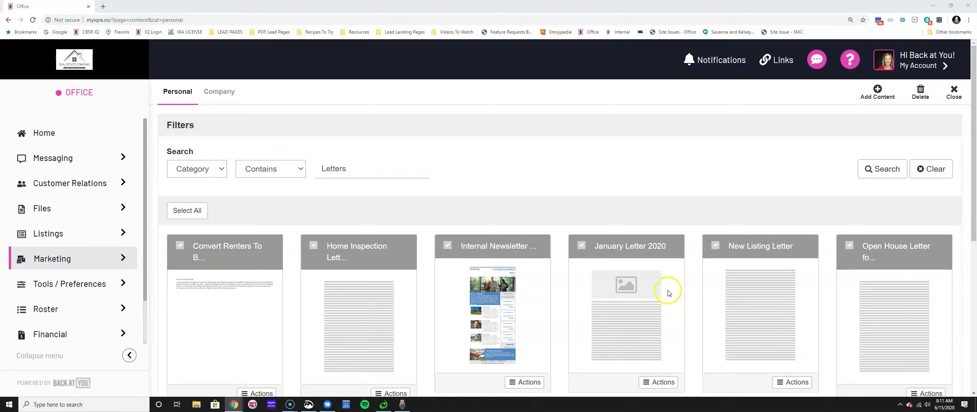
# Start new content from the Blank Content 1 template and add an enlarged one-row, three-column table to its content block
pyautogui.click(877, 91)
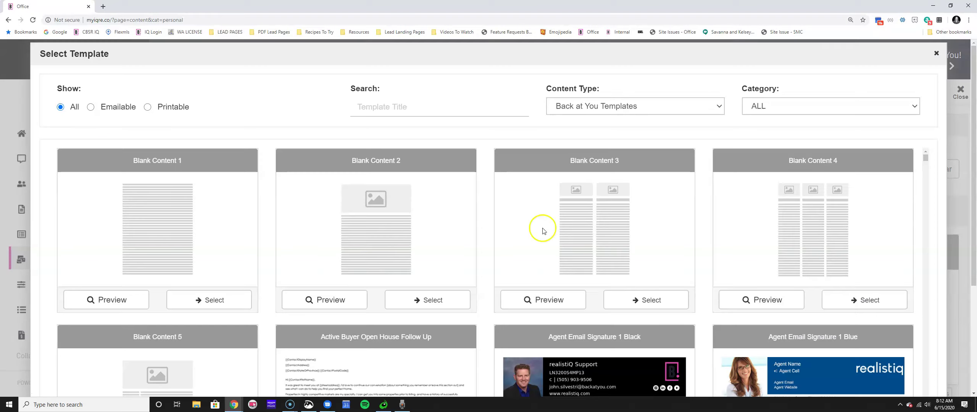
pyautogui.click(237, 303)
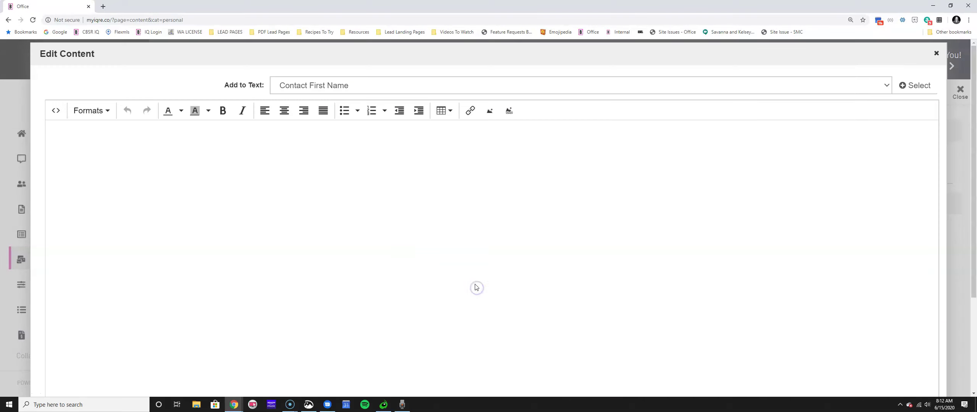
pyautogui.click(444, 110)
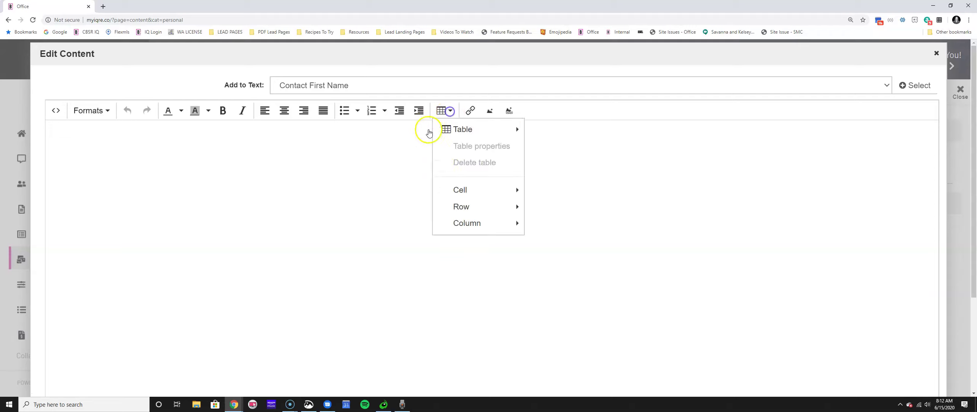
pyautogui.moveTo(503, 129)
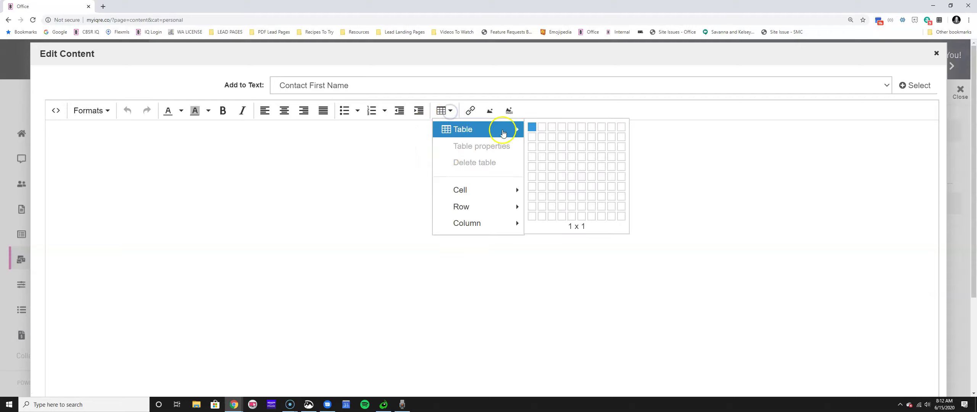
pyautogui.click(551, 127)
pyautogui.moveTo(64, 139); pyautogui.dragTo(427, 210)
pyautogui.moveTo(596, 207); pyautogui.dragTo(613, 207)
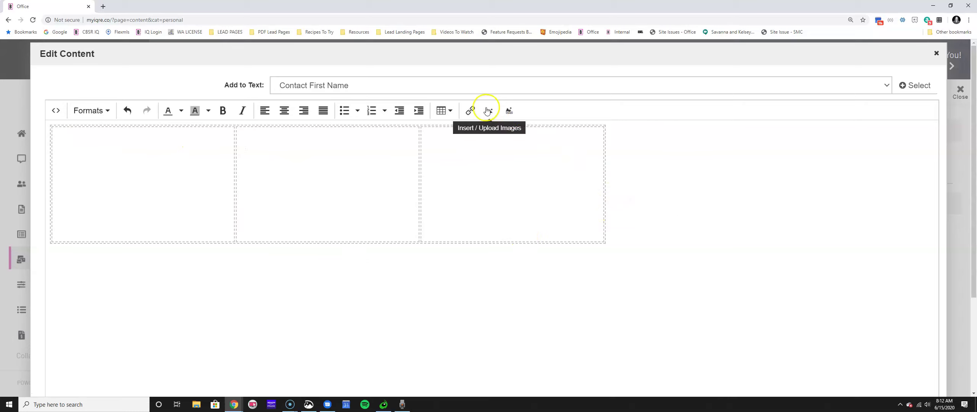
# Add a one-row, two-column table below the first, stretch it to about the same width, and accept the content edits
pyautogui.click(442, 109)
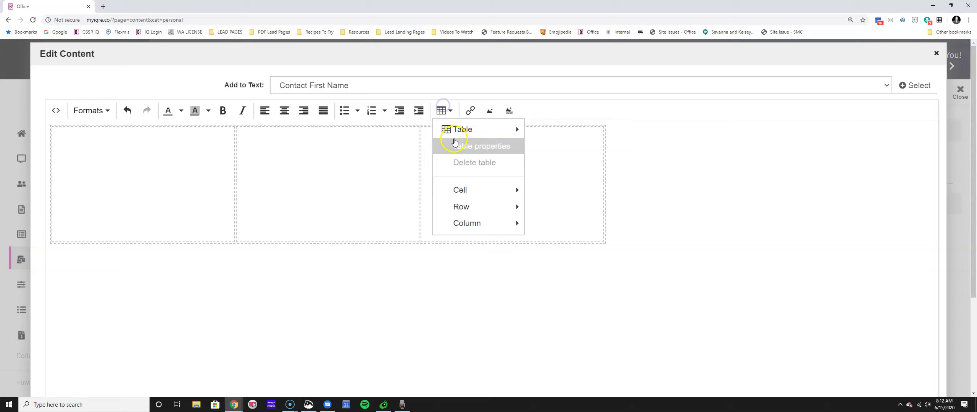
pyautogui.click(540, 128)
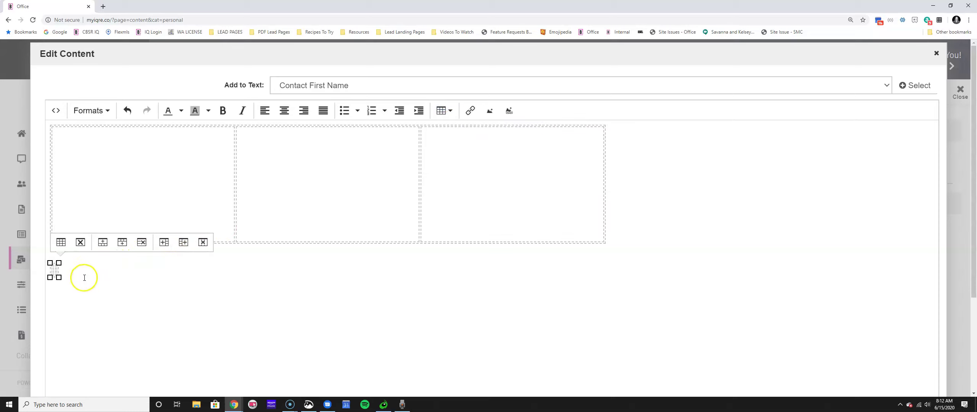
pyautogui.moveTo(59, 277); pyautogui.dragTo(423, 322)
pyautogui.scroll(-2, 423, 311)
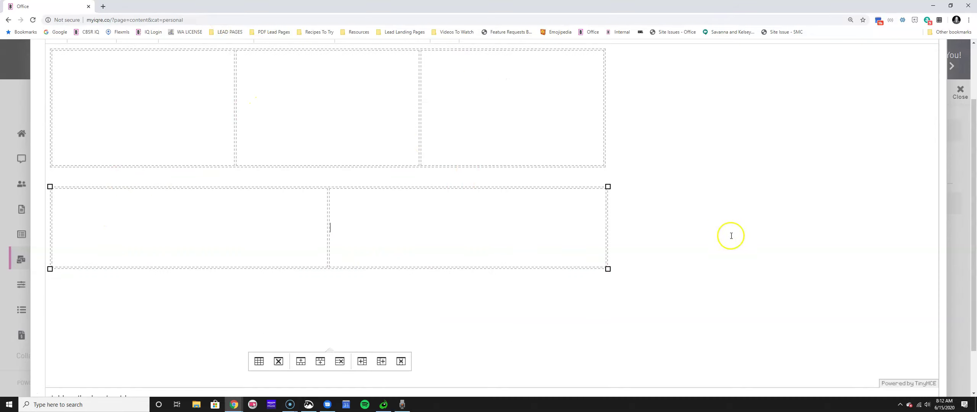
pyautogui.scroll(-2, 815, 354)
pyautogui.click(931, 378)
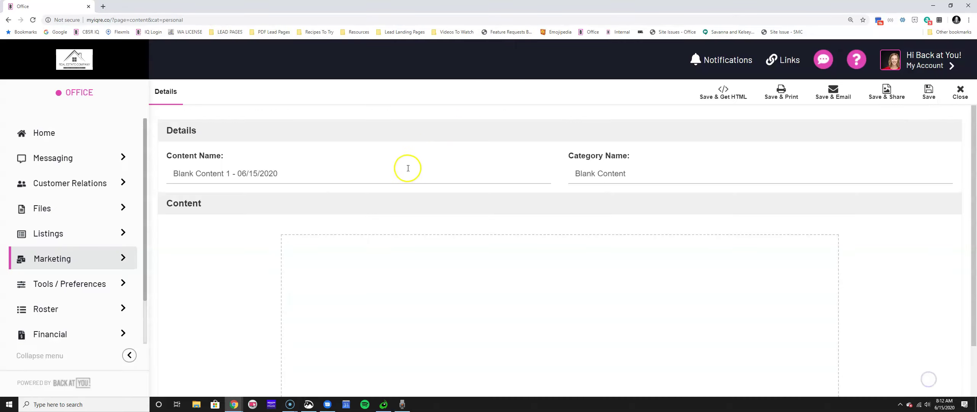
# Name the content "Newsletter Template", set its category to "Templates", and save and close it
pyautogui.moveTo(406, 172); pyautogui.dragTo(148, 180)
pyautogui.write('Newsletter Te')
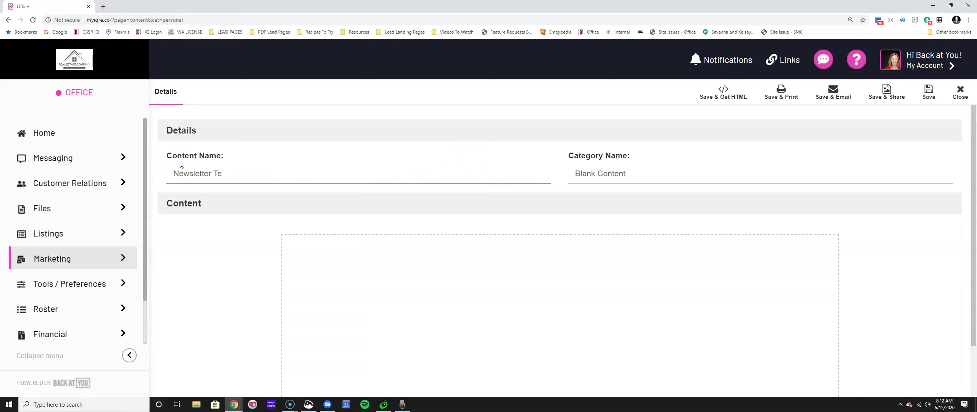
pyautogui.write('mplate')
pyautogui.press('Tab')
pyautogui.write('Te')
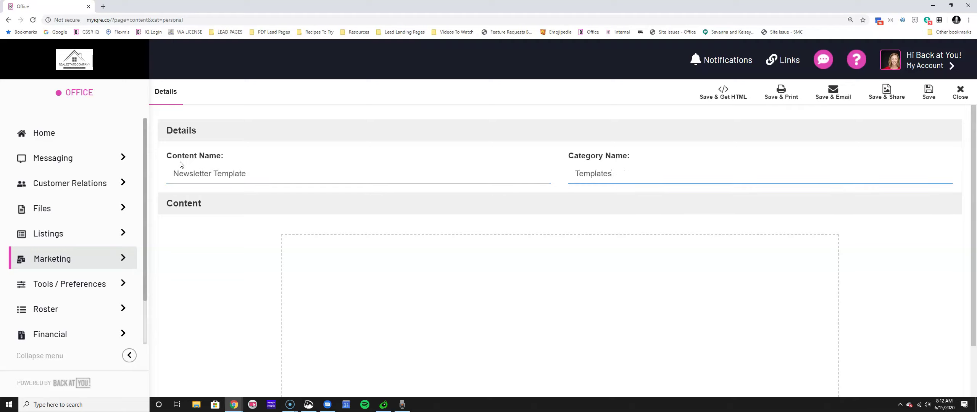
pyautogui.click(928, 93)
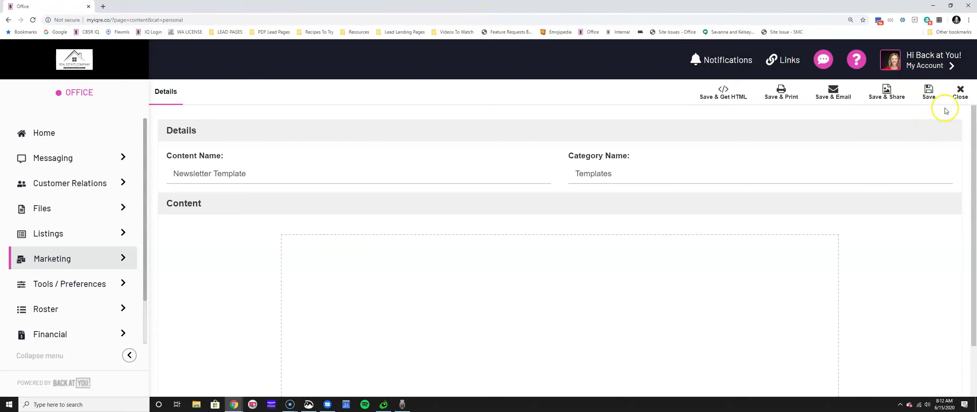
pyautogui.click(960, 91)
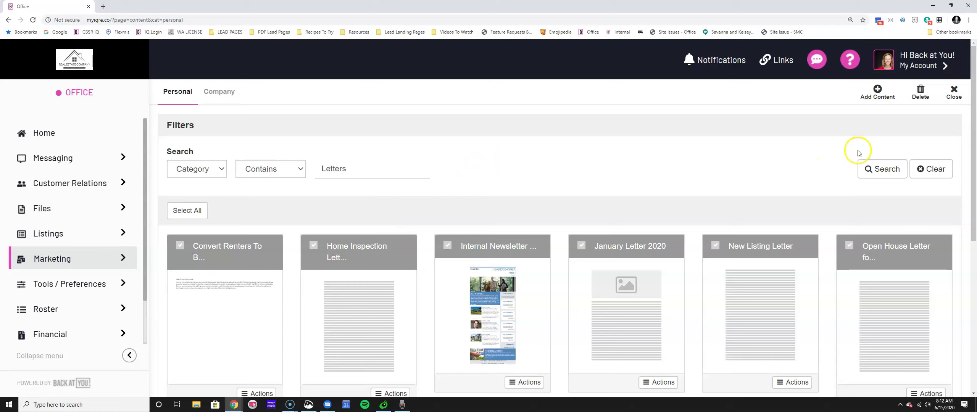
# Clear the category filter and search the personal saved content for names containing "Template"
pyautogui.click(930, 168)
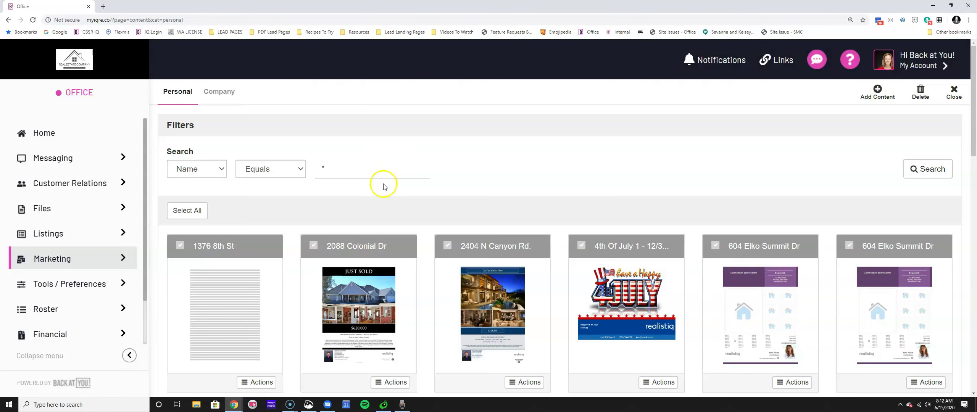
pyautogui.click(350, 168)
pyautogui.click(292, 168)
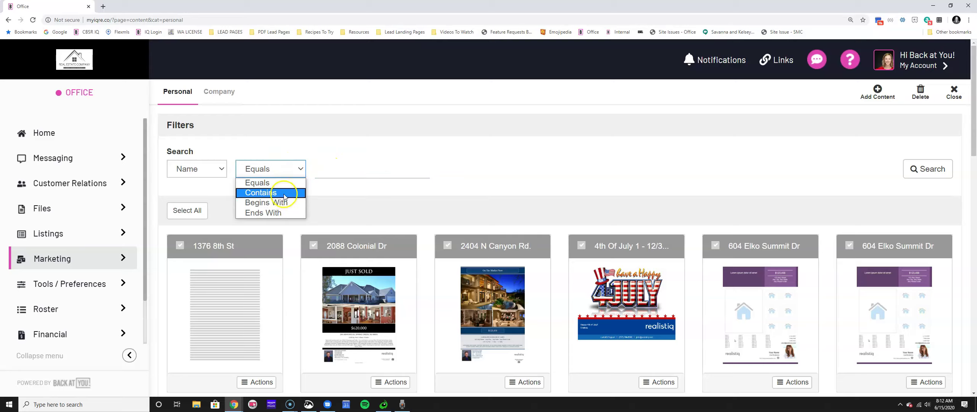
pyautogui.click(284, 190)
pyautogui.click(329, 172)
pyautogui.write('Template')
pyautogui.press('Return')
pyautogui.scroll(-2, 366, 248)
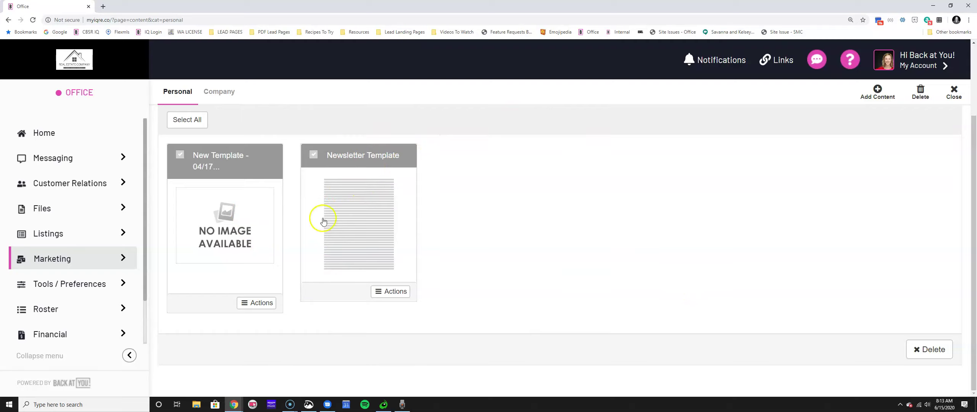
# Start a new eMarketing email and bring up its content template selection
pyautogui.click(124, 271)
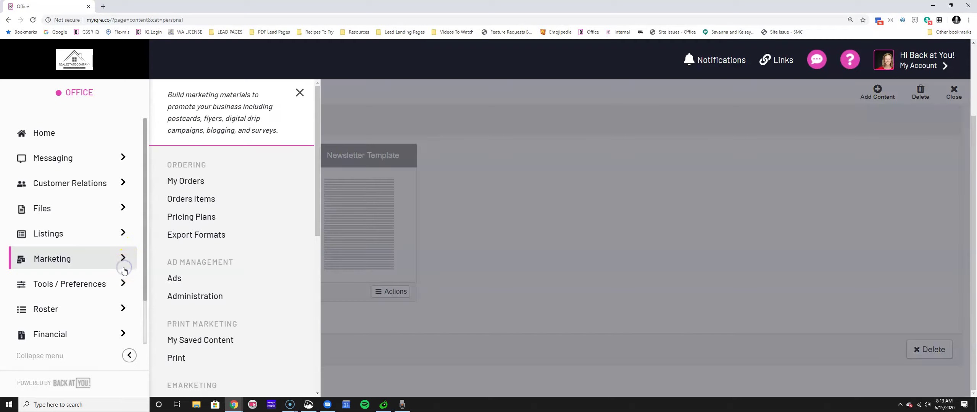
pyautogui.scroll(-3, 224, 276)
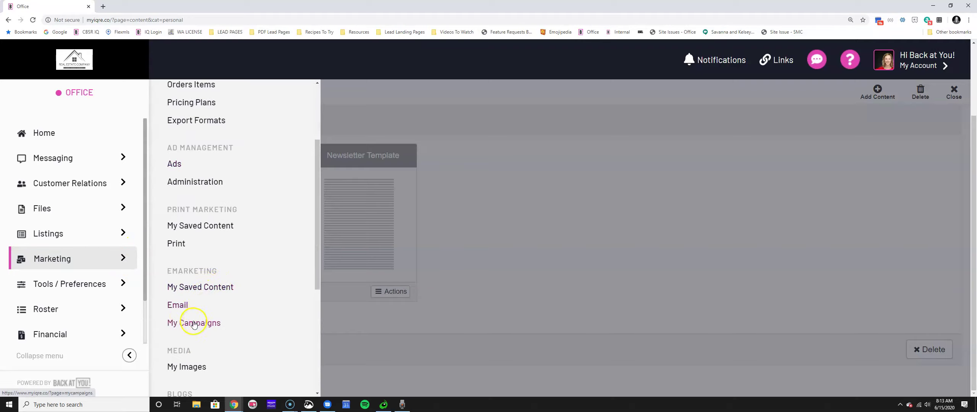
pyautogui.click(167, 307)
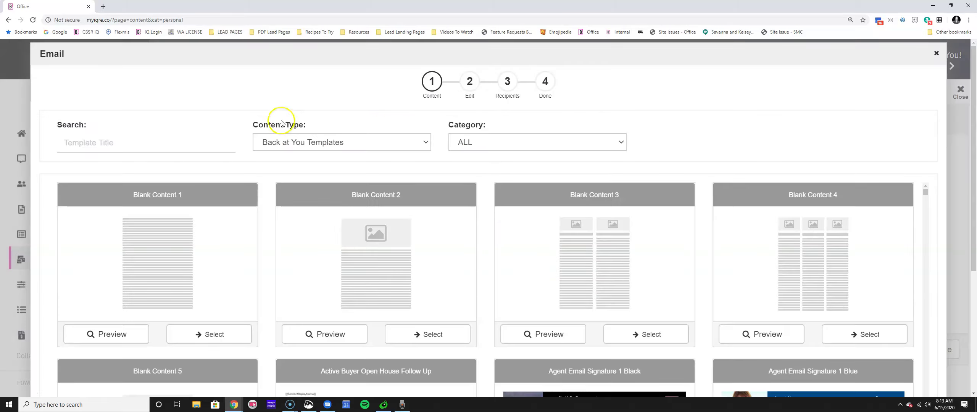
pyautogui.moveTo(254, 128); pyautogui.dragTo(281, 137)
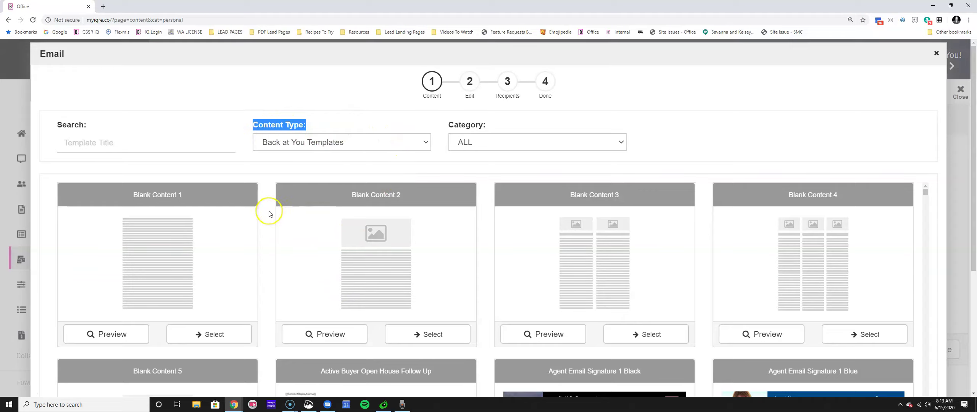
# Filter the email content to My Content in the Templates category and select the Newsletter Template for the email
pyautogui.click(323, 143)
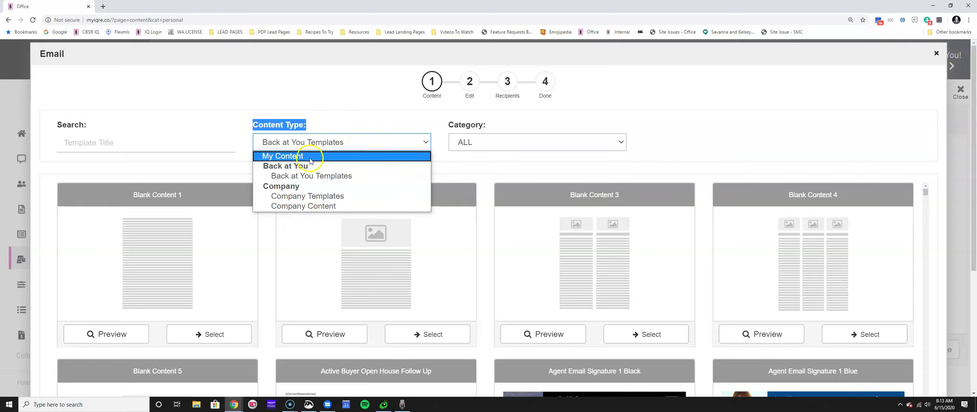
pyautogui.click(285, 157)
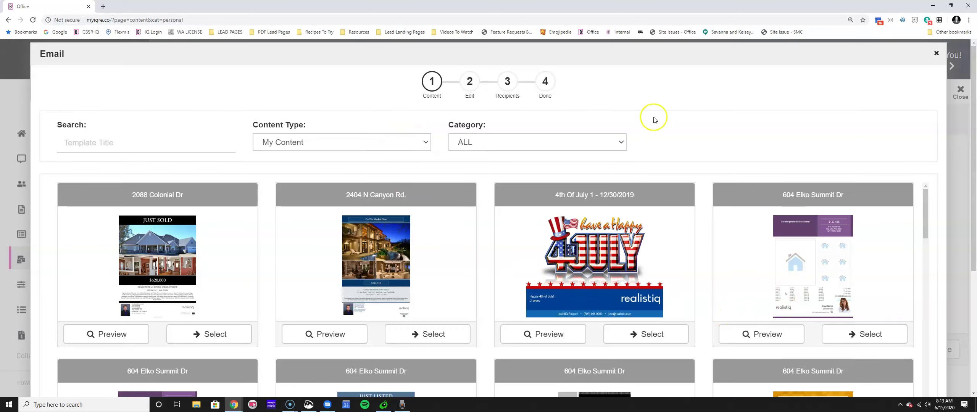
pyautogui.click(557, 140)
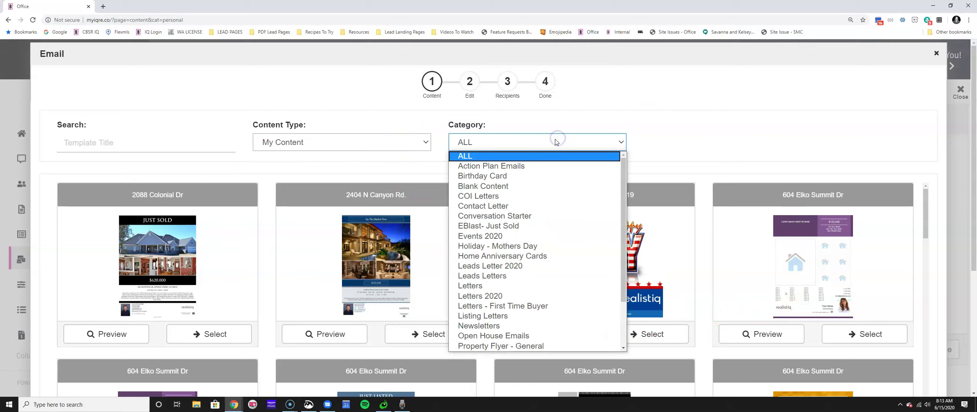
pyautogui.scroll(-2, 507, 313)
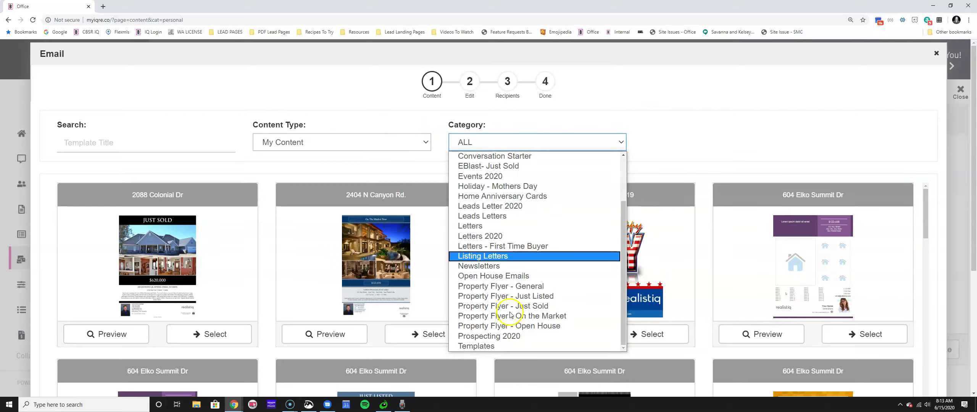
pyautogui.click(508, 345)
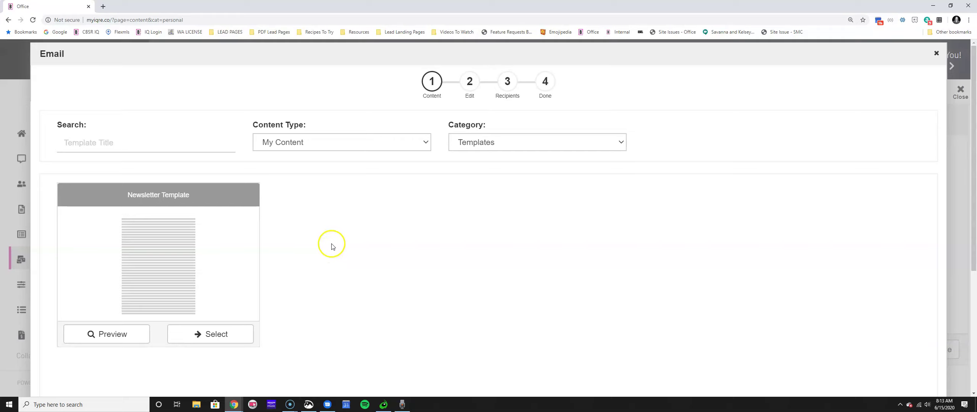
pyautogui.click(225, 332)
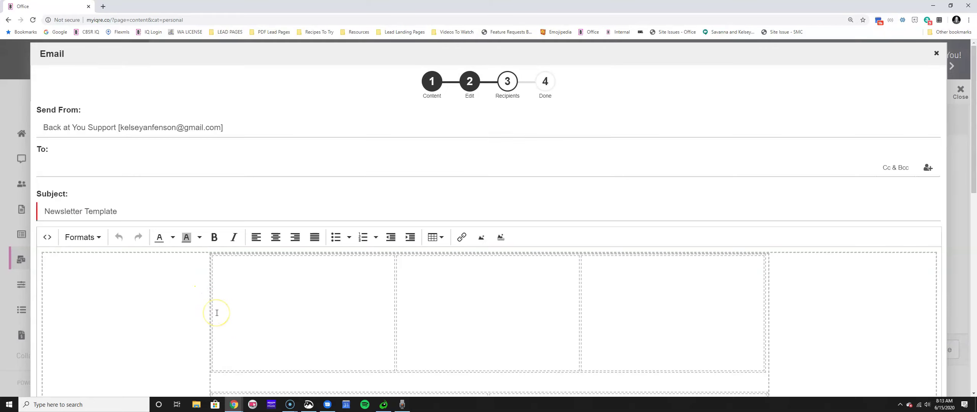
# Look over the table layout in the email draft and cancel the email
pyautogui.scroll(-5, 195, 272)
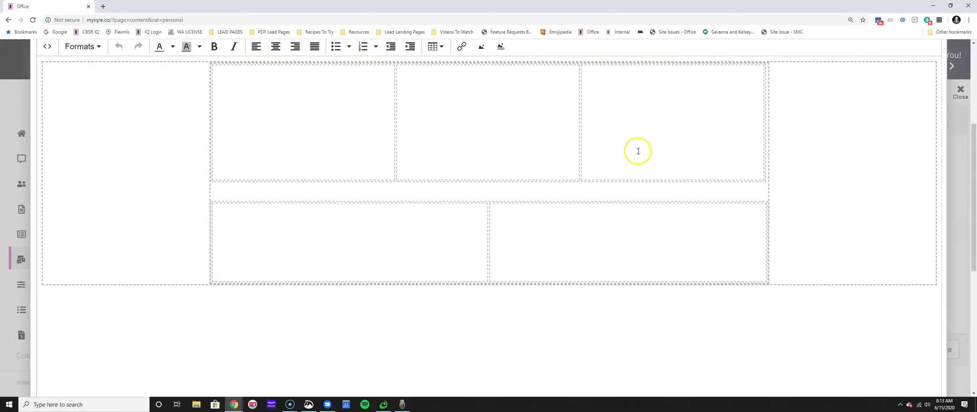
pyautogui.scroll(-6, 516, 165)
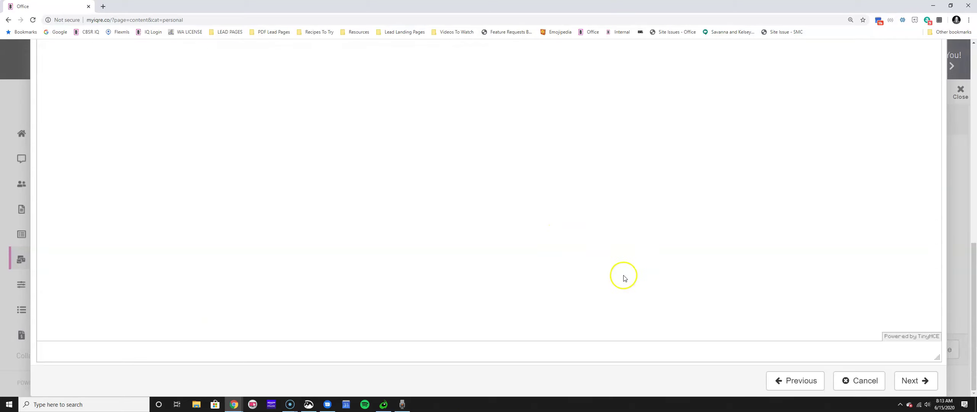
pyautogui.click(857, 380)
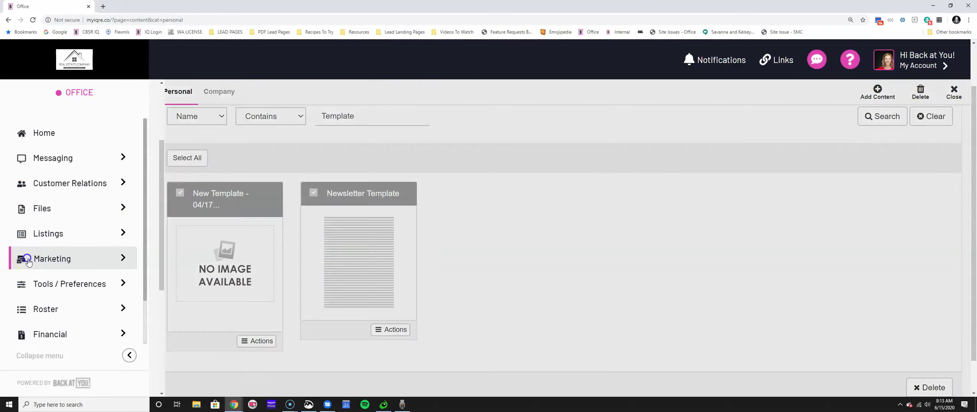
# Start a print piece from the Newsletter Template, found under My Content in the Templates category
pyautogui.click(45, 265)
pyautogui.click(178, 305)
pyautogui.click(176, 242)
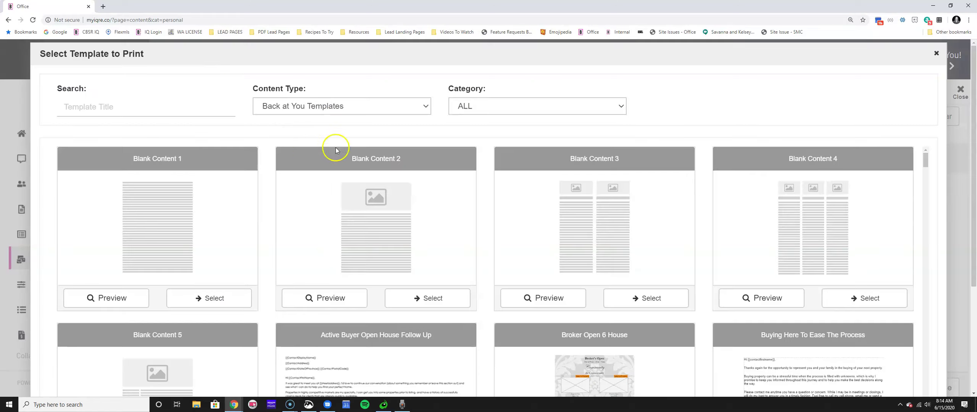
pyautogui.click(343, 105)
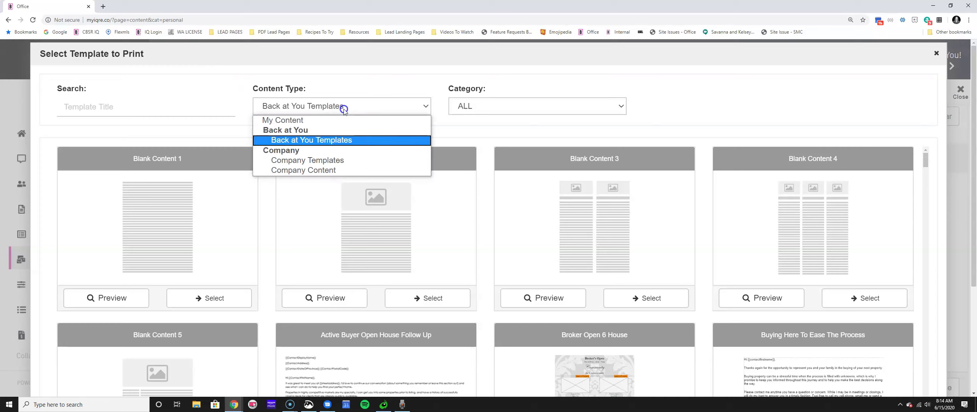
pyautogui.click(343, 119)
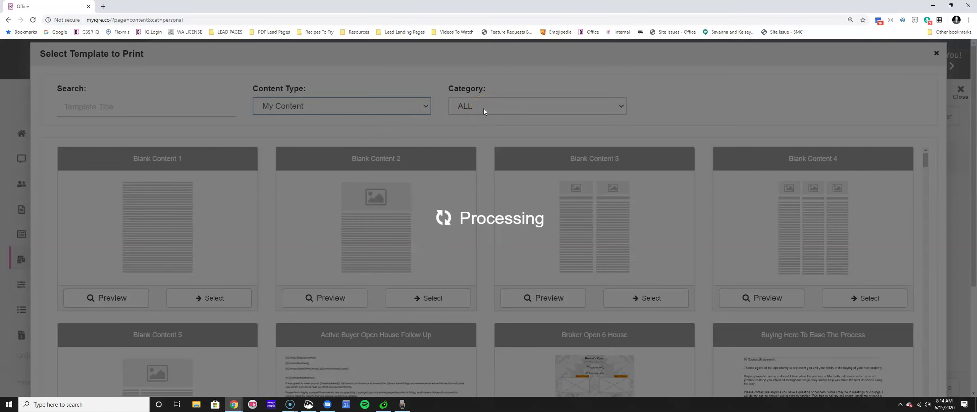
pyautogui.click(490, 108)
pyautogui.scroll(-1, 500, 290)
pyautogui.click(492, 310)
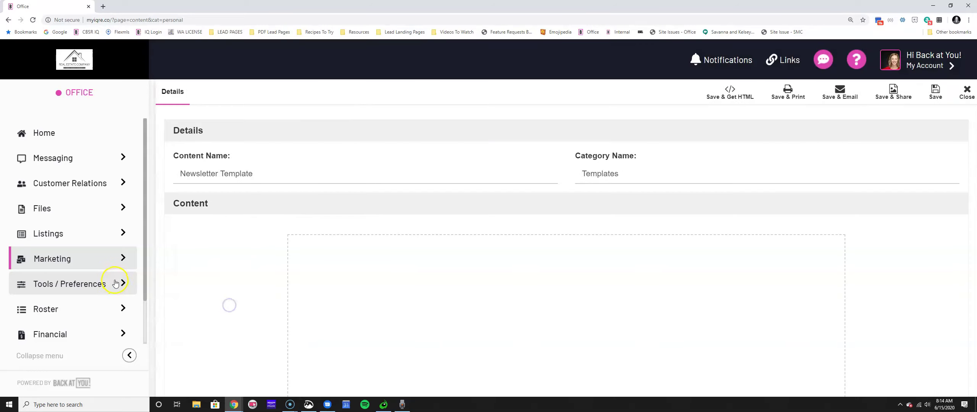
# Open the print piece's table content for editing, accept it, and close the piece without saving
pyautogui.scroll(-2, 122, 252)
pyautogui.click(435, 284)
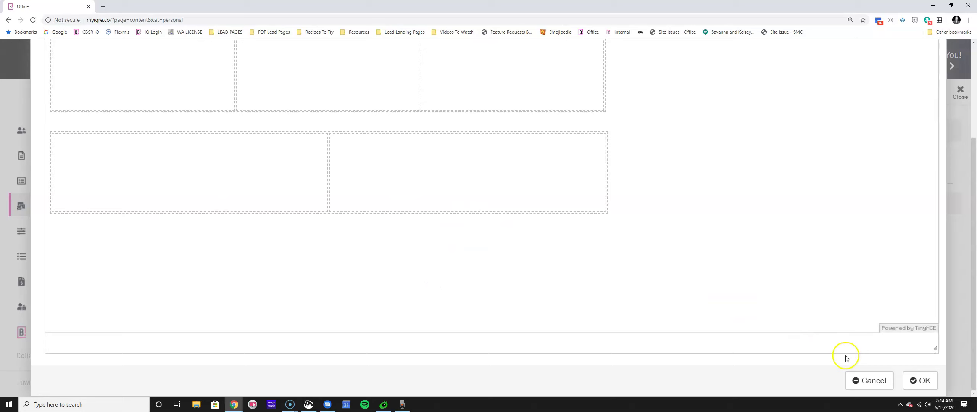
pyautogui.click(913, 384)
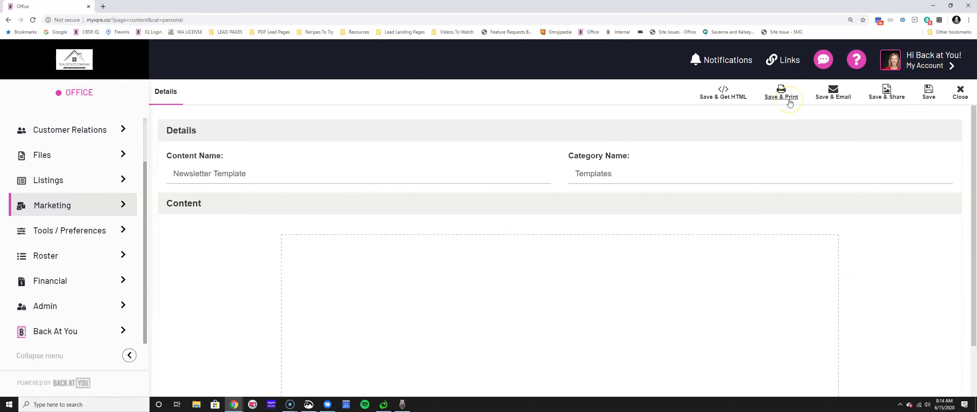
pyautogui.click(959, 92)
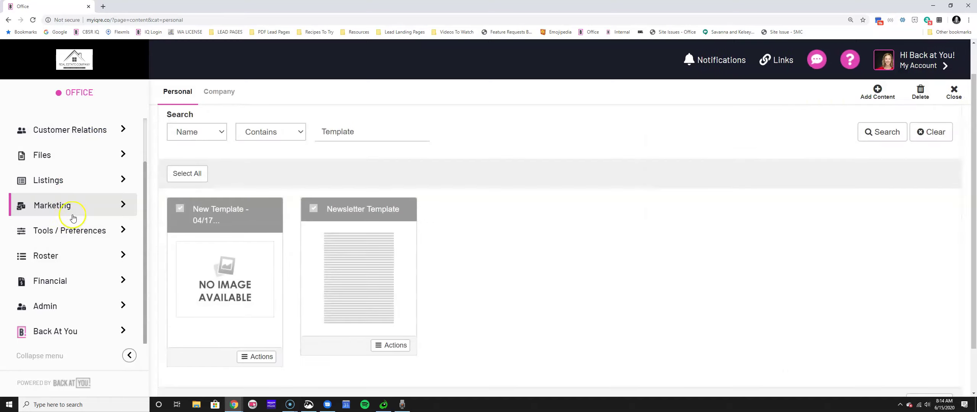
# Start a print piece from the Client Event 1 template in Company Content
pyautogui.click(75, 208)
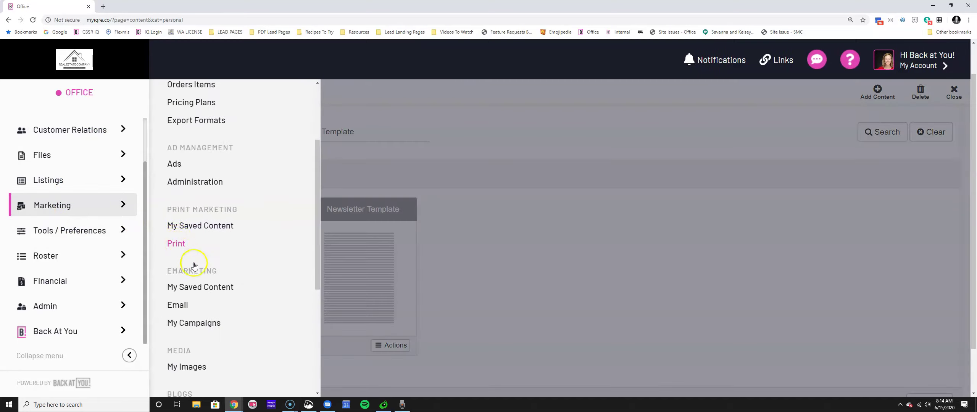
pyautogui.click(188, 252)
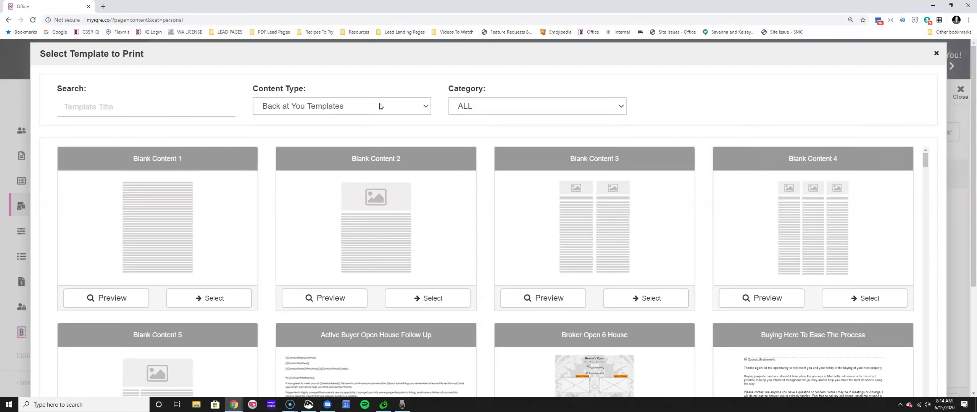
pyautogui.click(376, 107)
pyautogui.click(305, 170)
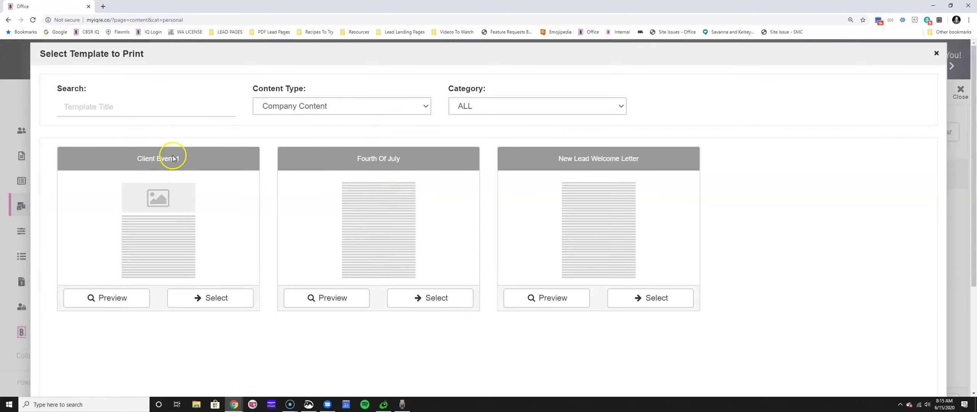
pyautogui.click(179, 301)
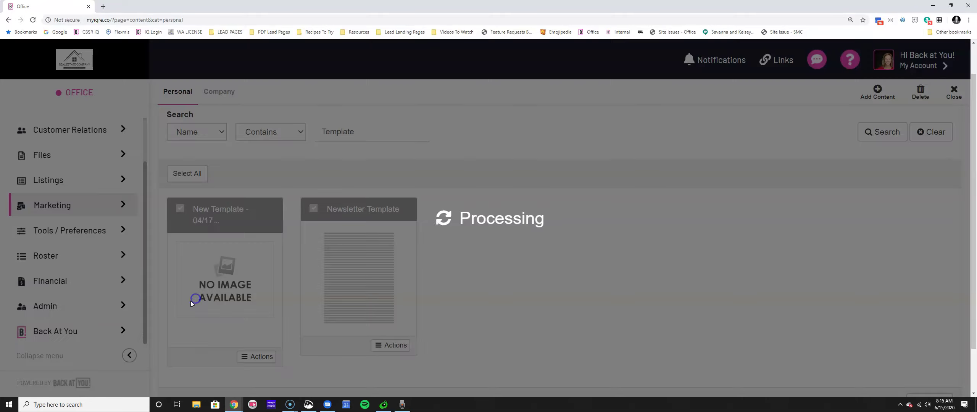
# Open the greeting text block below the image for editing, accept it, and close the piece without saving
pyautogui.scroll(-5, 279, 252)
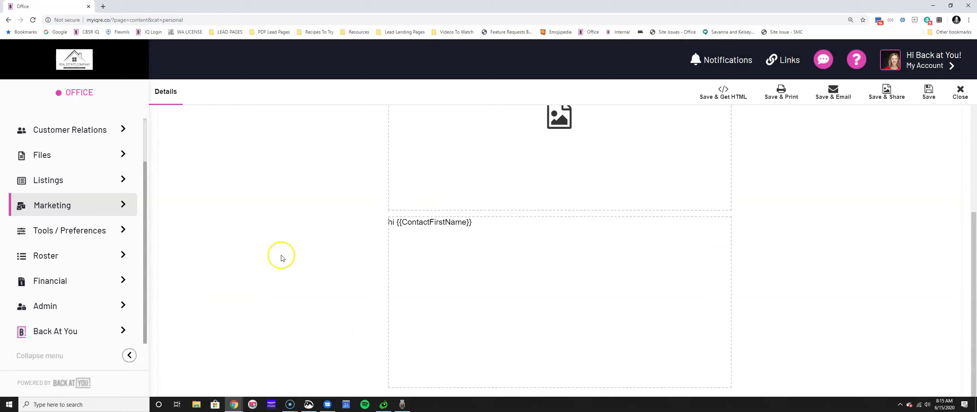
pyautogui.click(488, 272)
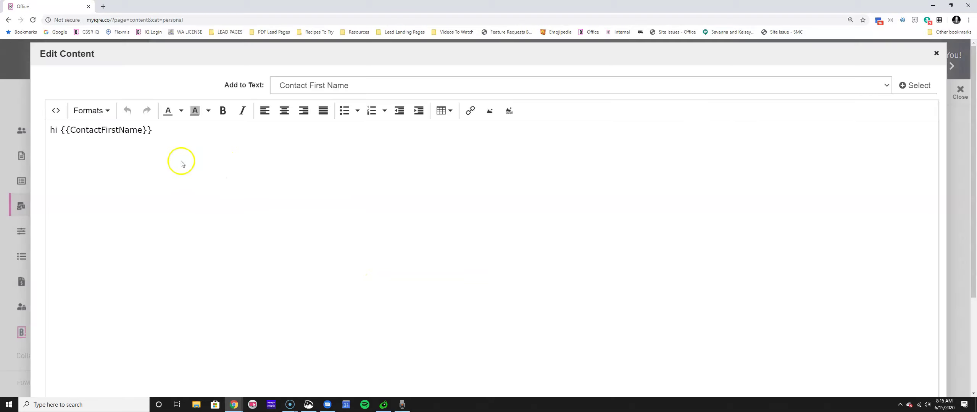
pyautogui.scroll(-4, 381, 289)
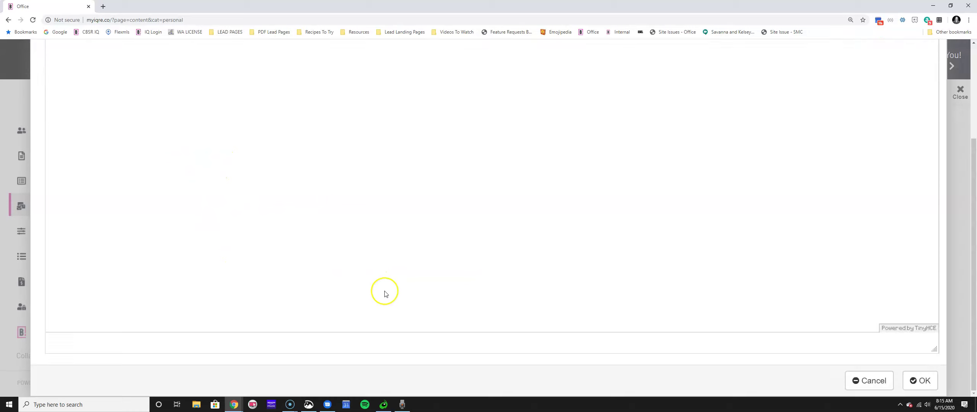
pyautogui.click(920, 380)
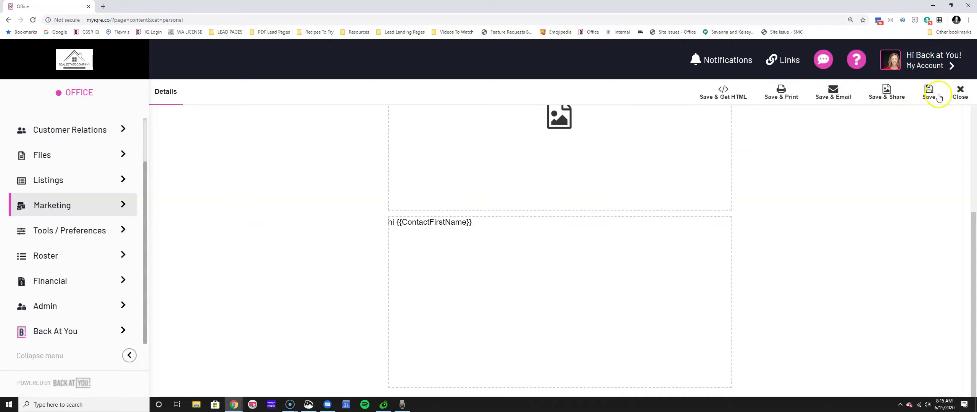
pyautogui.click(959, 91)
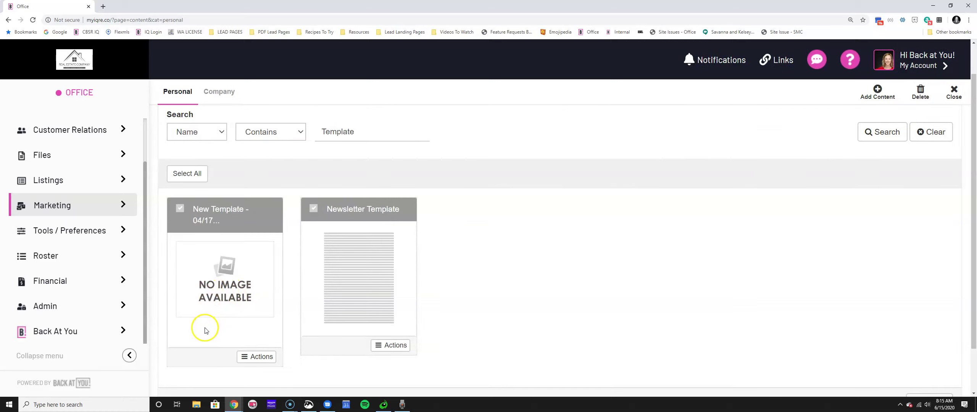
# Start another print piece from the Fourth Of July template in Company Content
pyautogui.scroll(2, 119, 288)
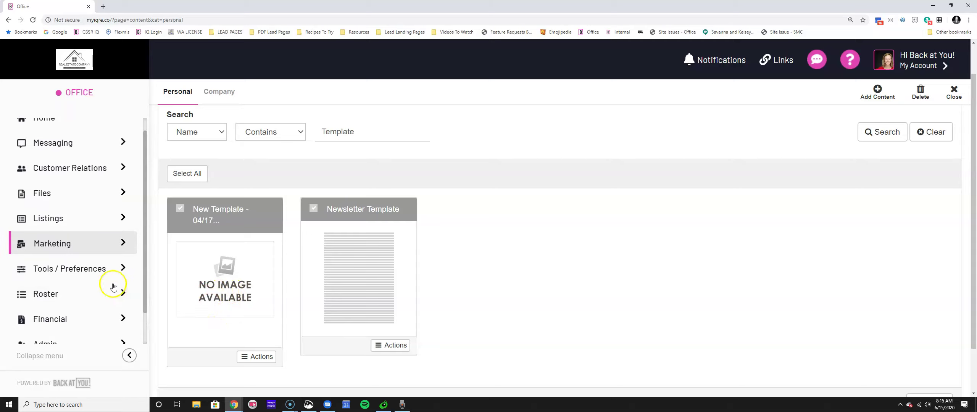
pyautogui.click(94, 242)
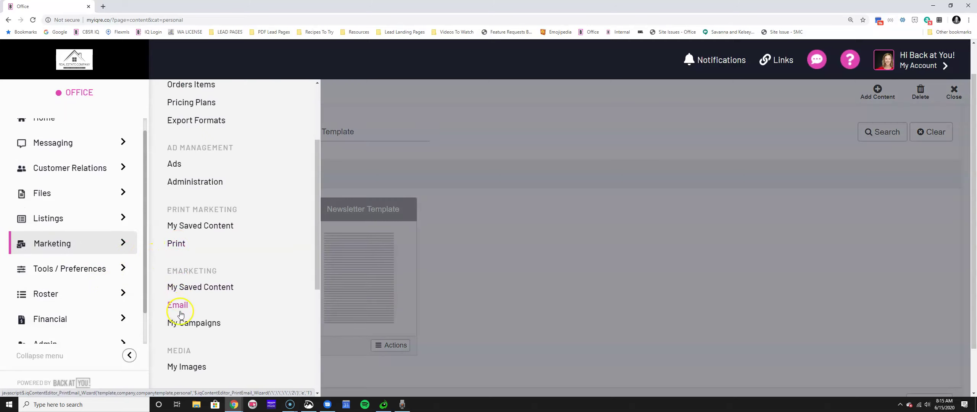
pyautogui.click(175, 246)
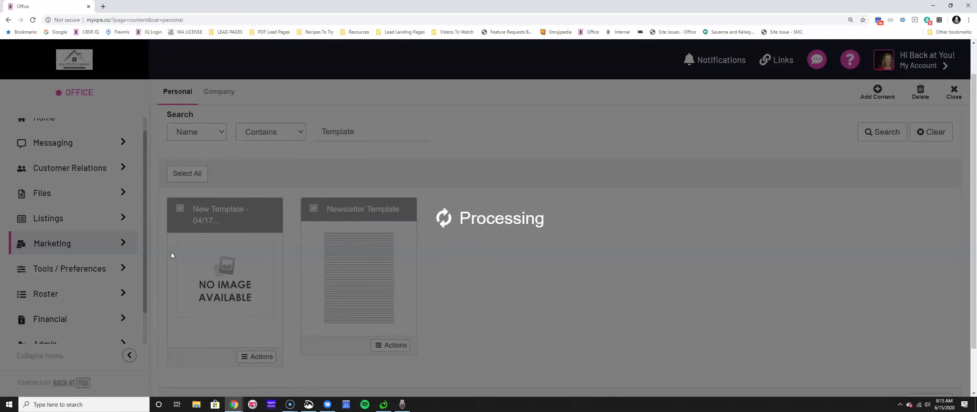
pyautogui.click(168, 241)
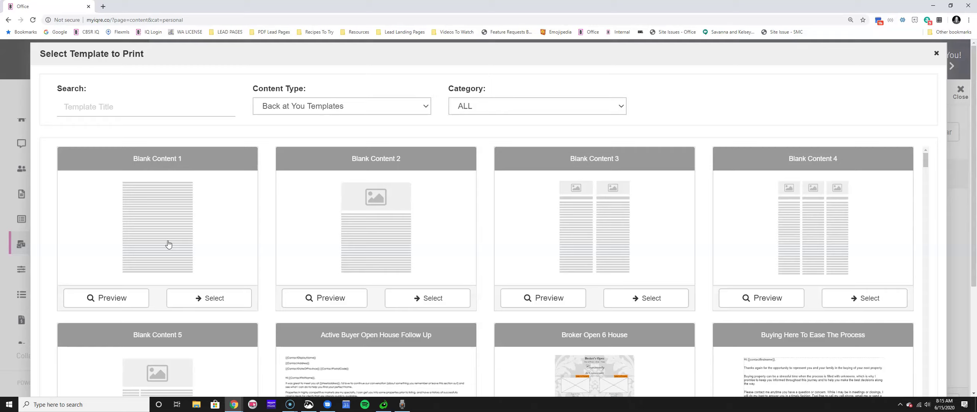
pyautogui.click(489, 104)
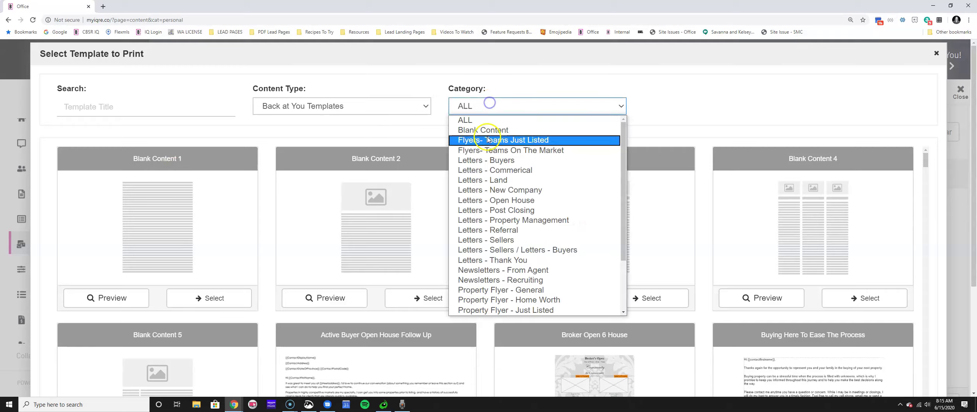
pyautogui.click(392, 106)
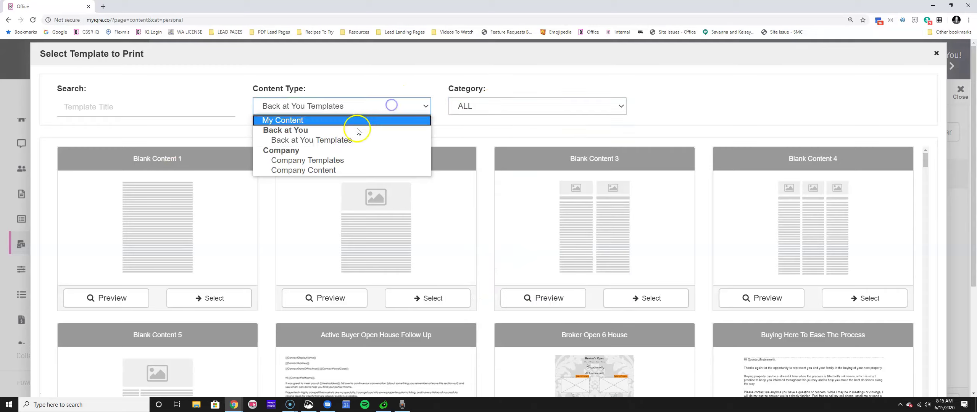
pyautogui.click(337, 171)
pyautogui.click(477, 105)
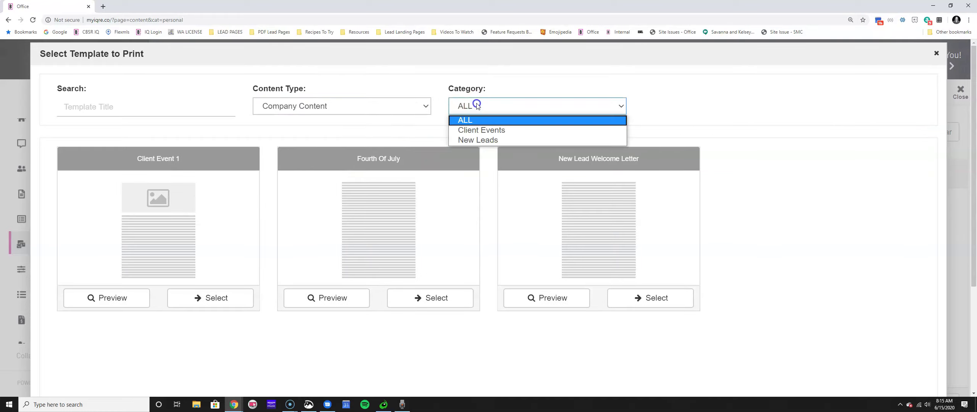
pyautogui.click(477, 105)
pyautogui.click(437, 300)
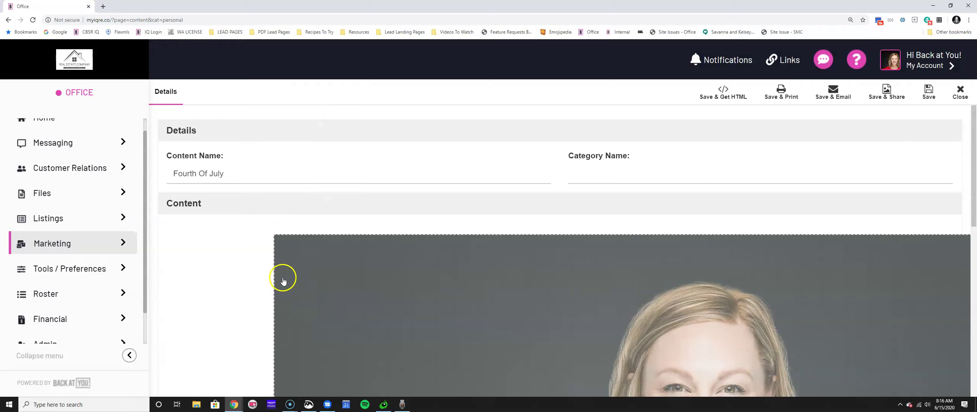
# Shrink the oversized agent photo in the Fourth Of July piece's content to a small image above the email signature and accept the edit
pyautogui.scroll(-1, 283, 278)
pyautogui.scroll(-5, 282, 274)
pyautogui.click(327, 257)
pyautogui.click(591, 194)
pyautogui.moveTo(781, 125); pyautogui.dragTo(370, 246)
pyautogui.click(119, 202)
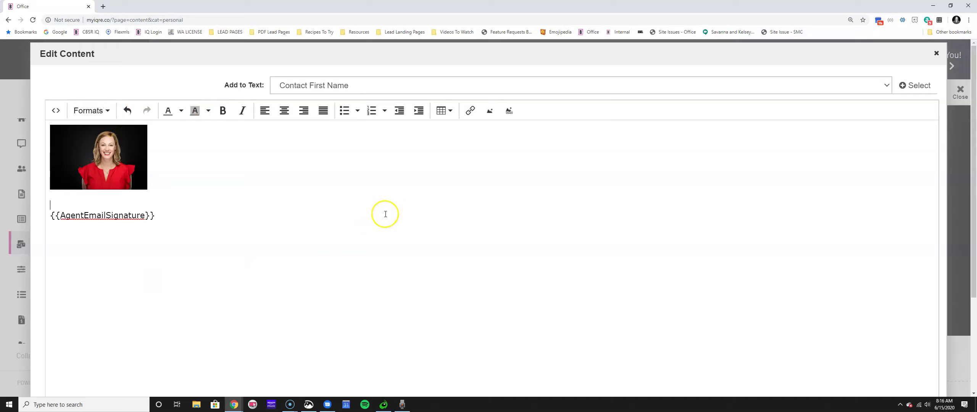
pyautogui.scroll(-3, 382, 220)
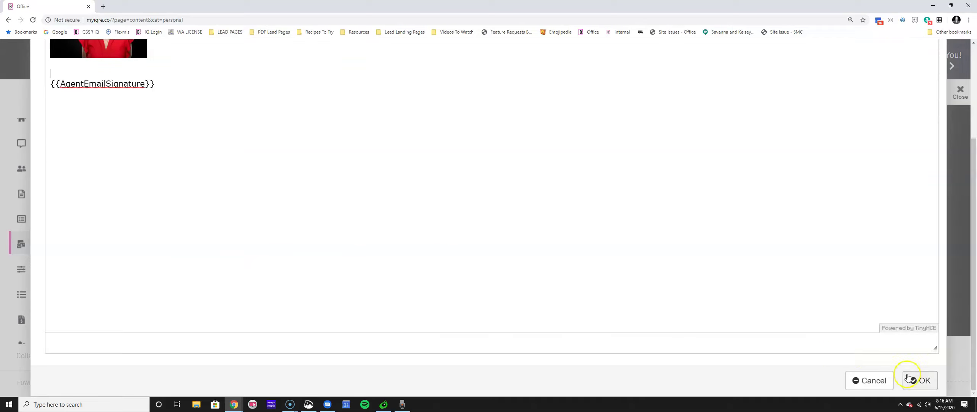
pyautogui.click(919, 381)
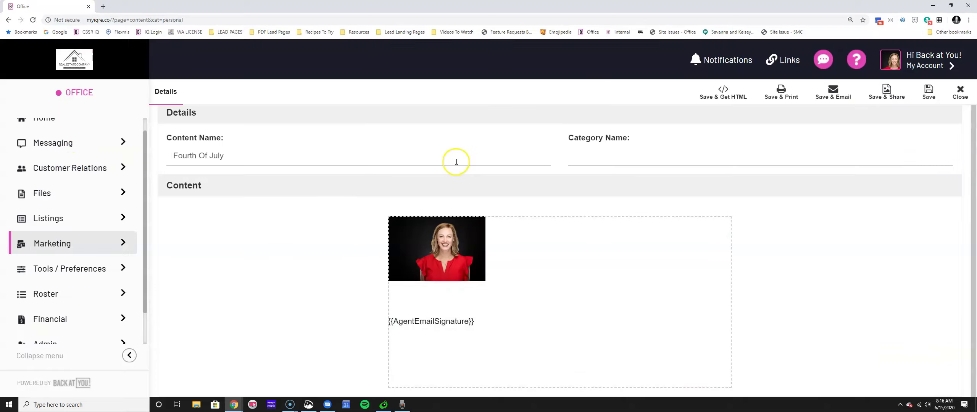
# Rename the content to a person's first name followed by "Email 2020", save it, and close the piece
pyautogui.moveTo(275, 156); pyautogui.dragTo(156, 160)
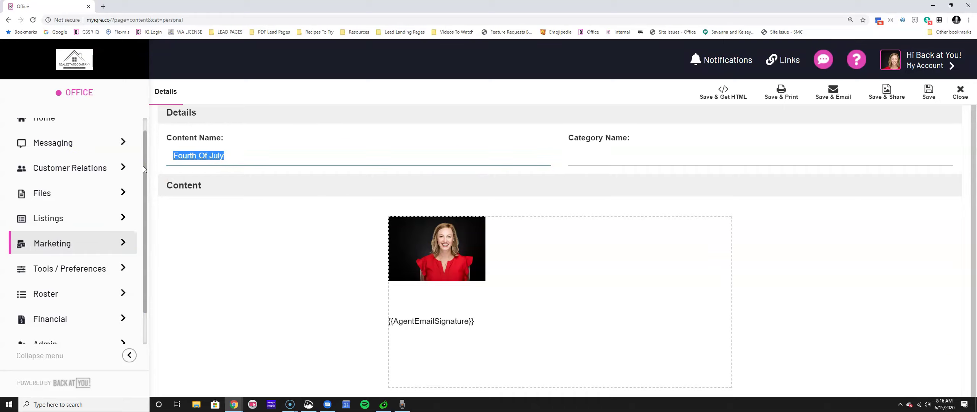
pyautogui.write('Tey')
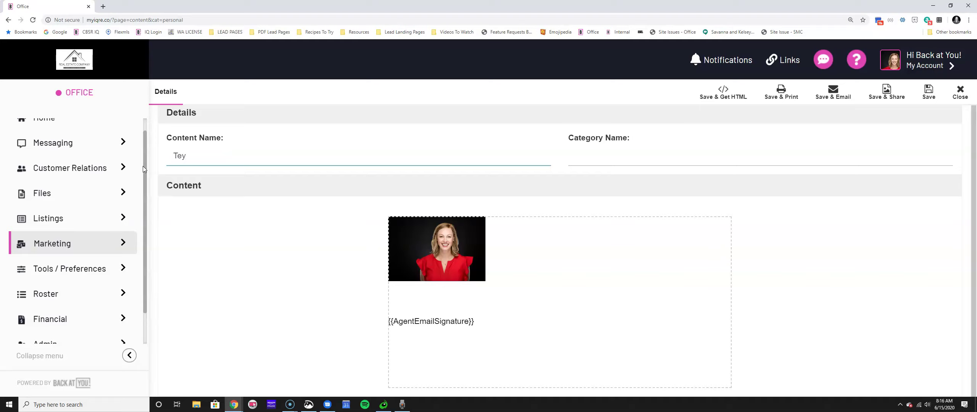
pyautogui.write('a Emai 2020')
pyautogui.click(209, 156)
pyautogui.write('l')
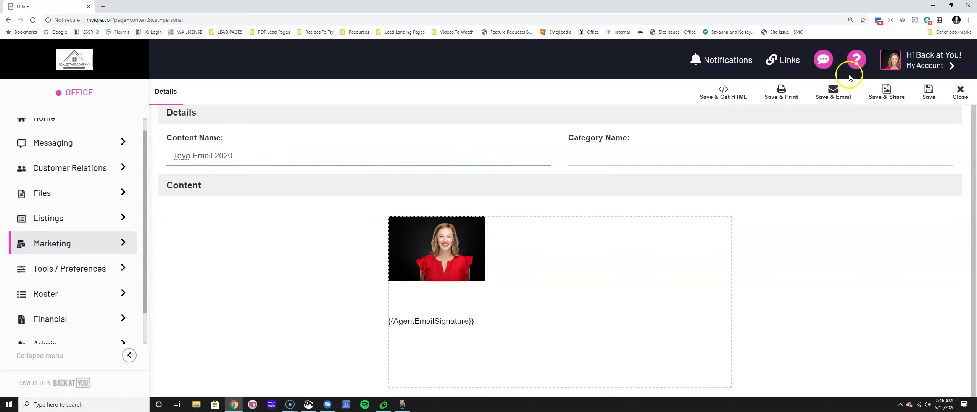
pyautogui.click(928, 93)
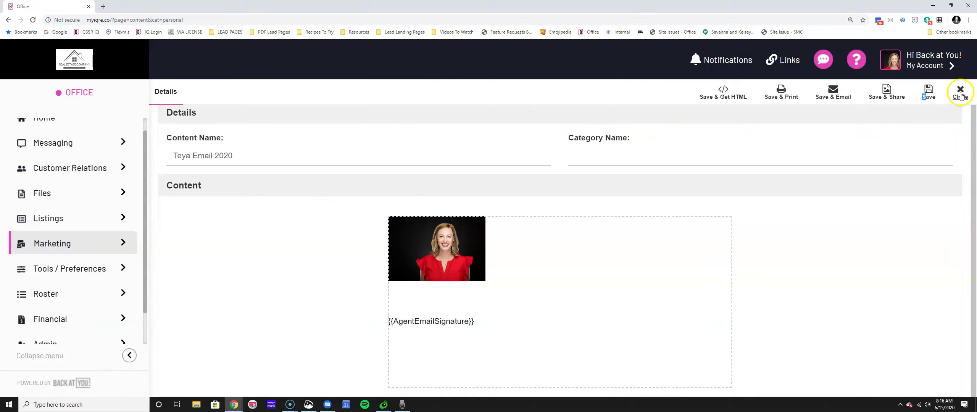
pyautogui.click(960, 94)
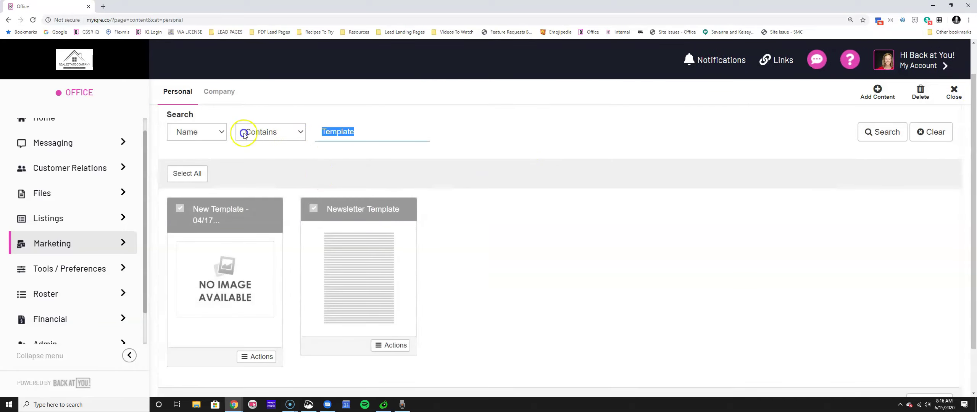
# Search the personal content for names containing the first name used in the renamed piece, and close the content list
pyautogui.write('Tey')
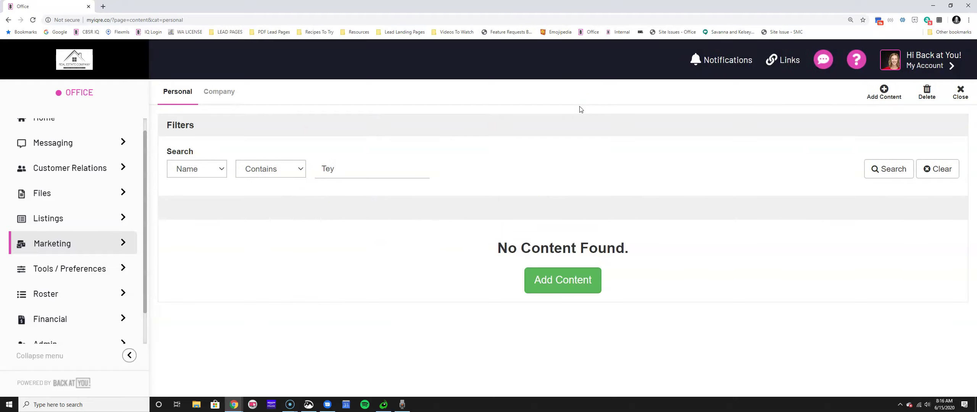
pyautogui.click(331, 162)
pyautogui.write('a')
pyautogui.click(880, 160)
pyautogui.click(957, 95)
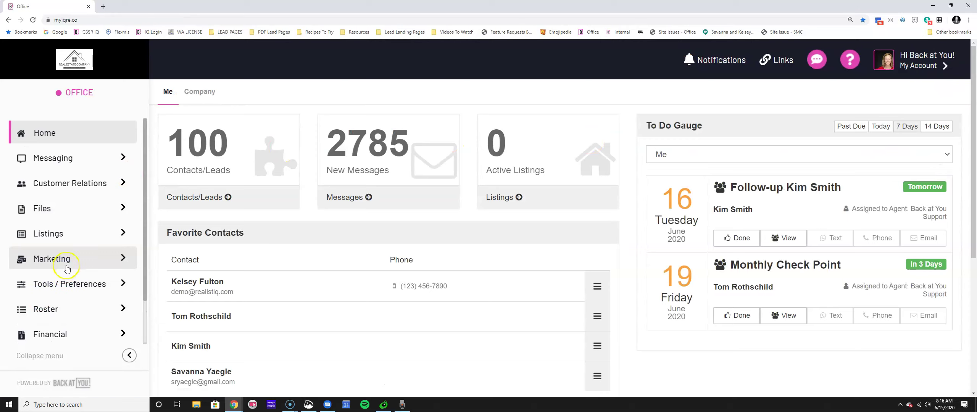
# Open My Saved Content for print marketing
pyautogui.click(67, 267)
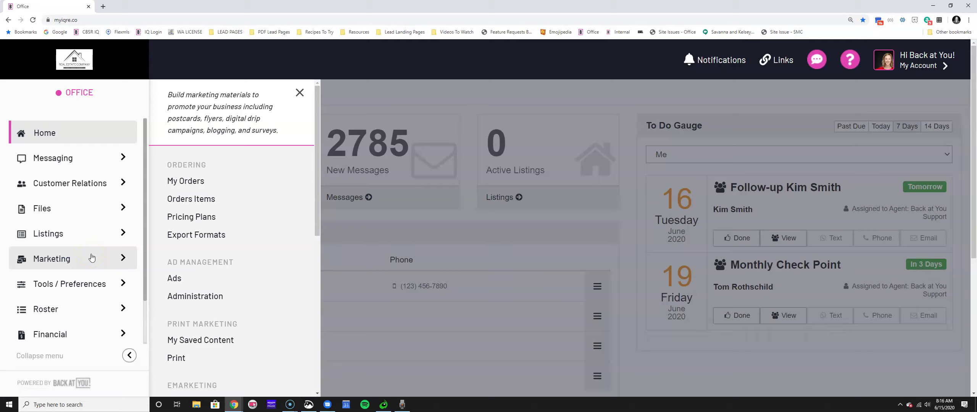
pyautogui.scroll(-2, 92, 258)
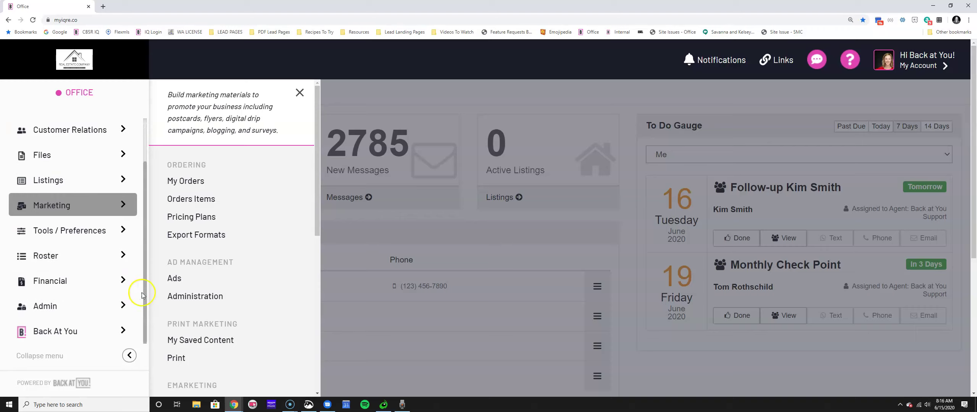
pyautogui.scroll(-3, 218, 298)
pyautogui.click(177, 306)
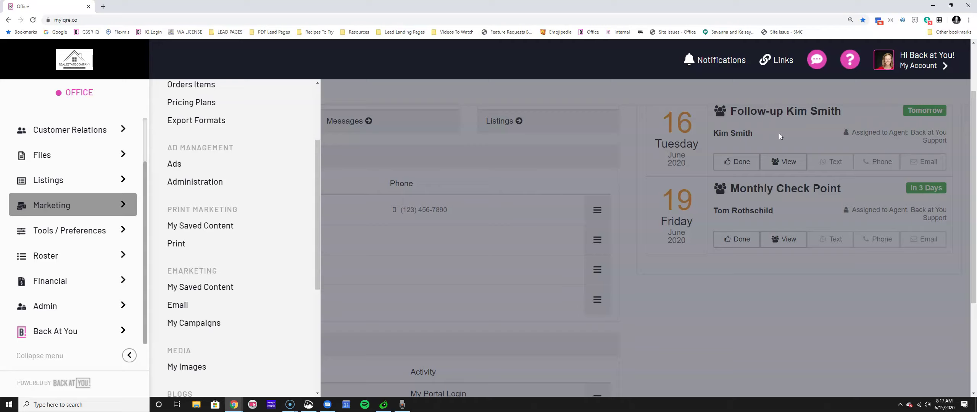
pyautogui.click(190, 225)
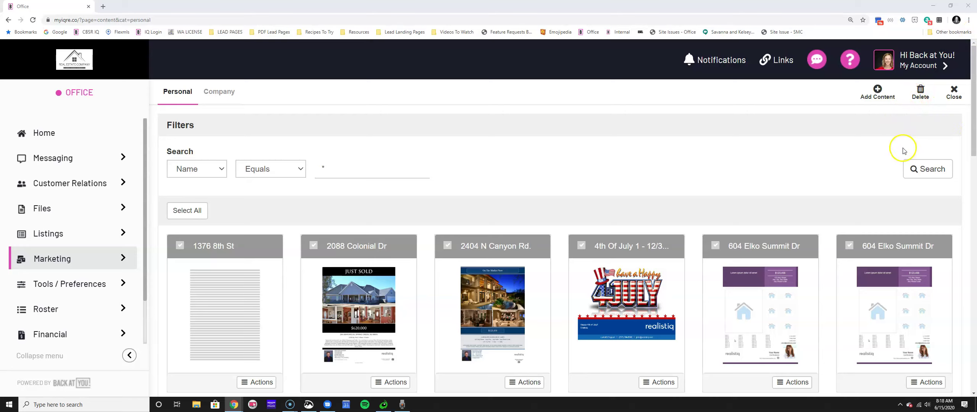
# Start a personal content piece from Blank Content 1, open its empty content block for editing, and close everything without saving
pyautogui.click(877, 94)
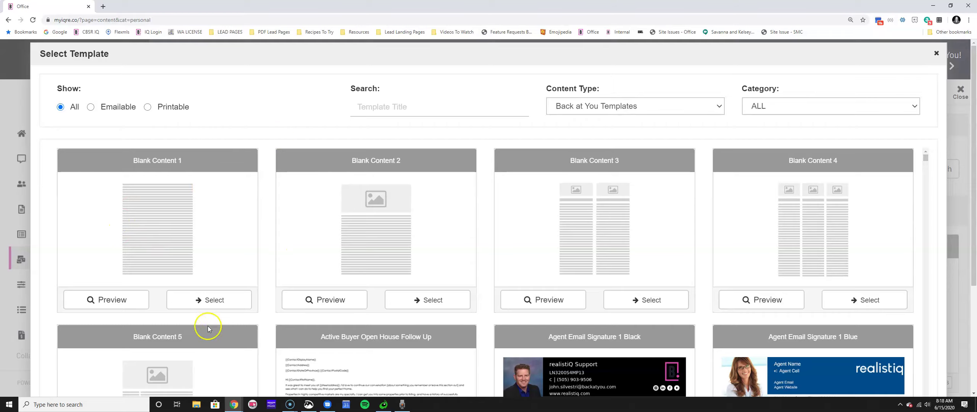
pyautogui.click(218, 302)
pyautogui.click(496, 324)
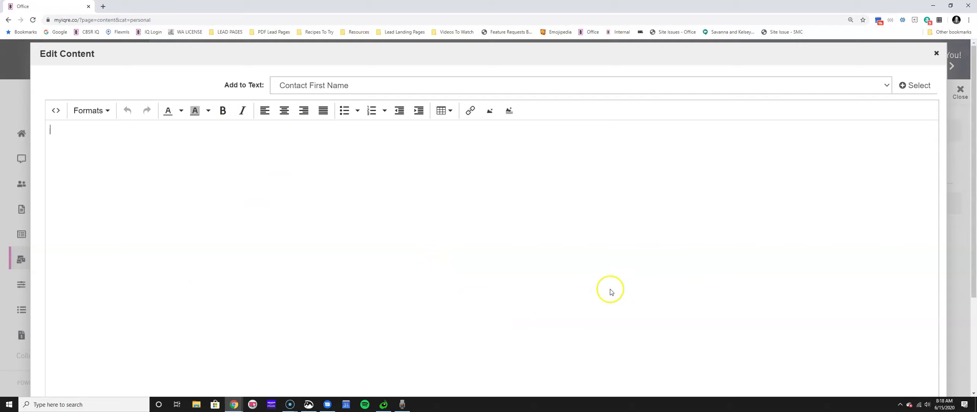
pyautogui.click(936, 56)
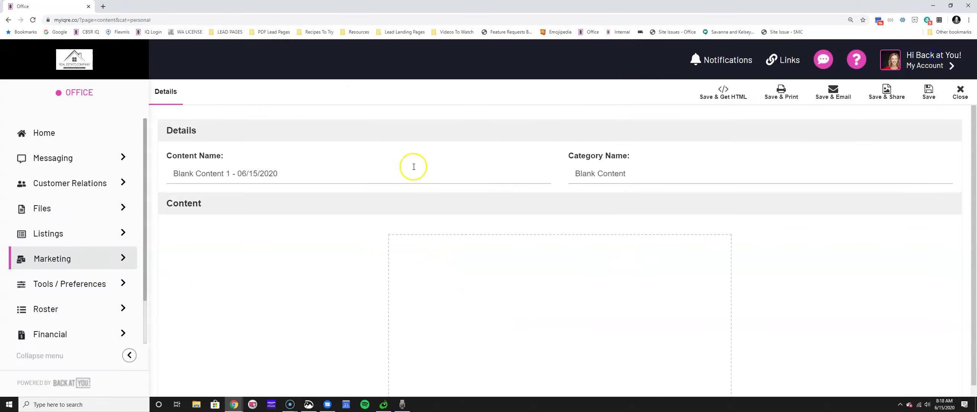
pyautogui.click(954, 93)
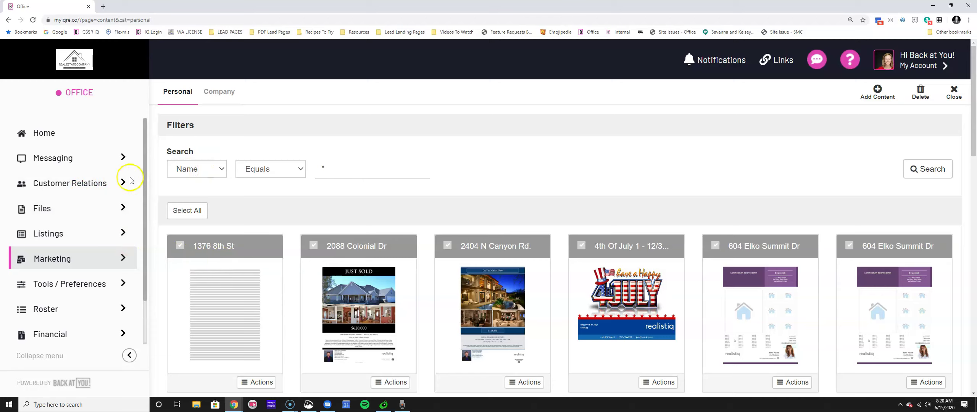
# Browse the My Contacts / Leads list and open the record of the contact with the red activity ring
pyautogui.click(106, 188)
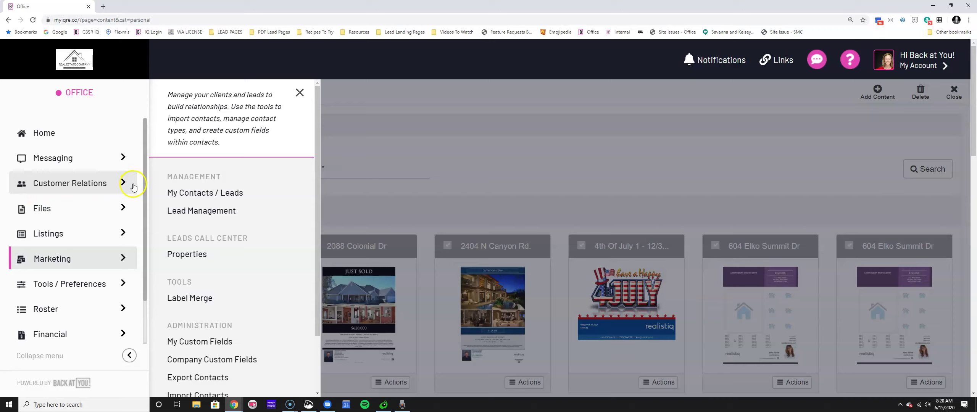
pyautogui.click(164, 193)
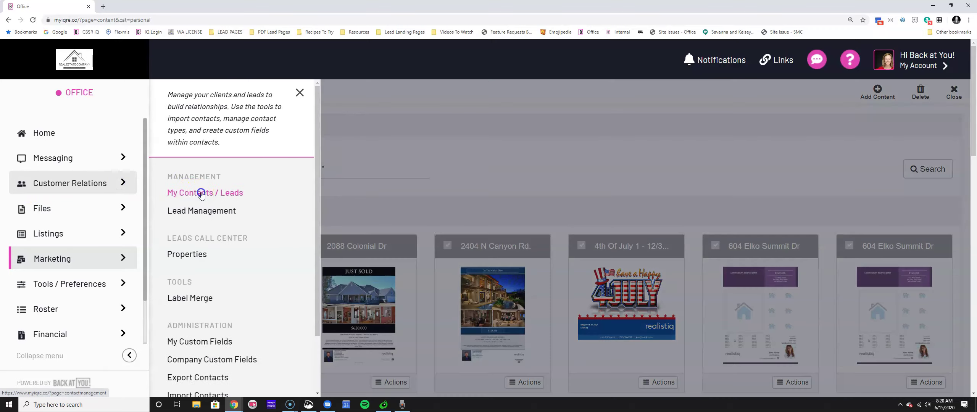
pyautogui.click(202, 192)
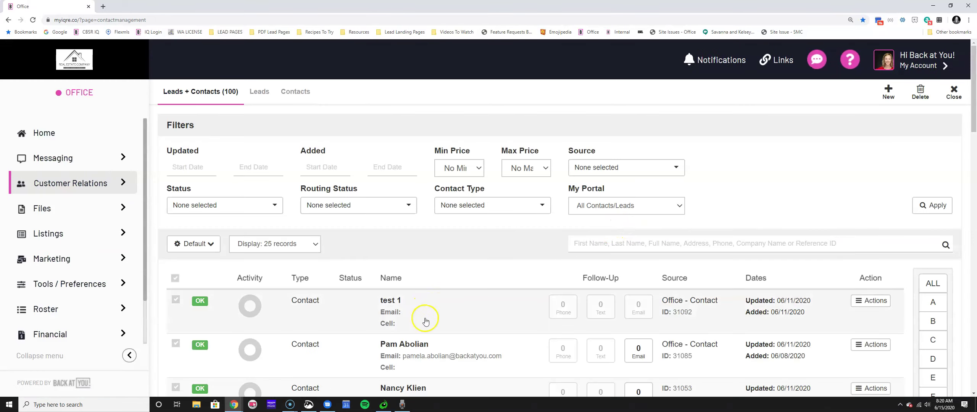
pyautogui.scroll(-4, 447, 328)
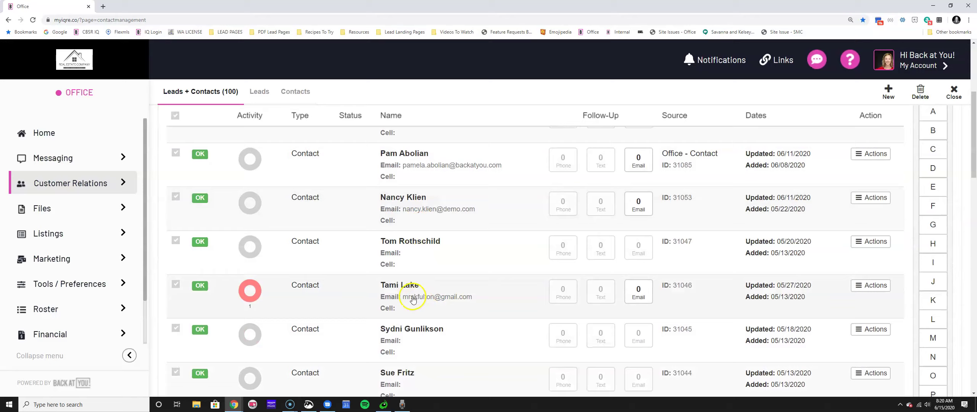
pyautogui.scroll(-4, 419, 292)
pyautogui.scroll(-5, 419, 289)
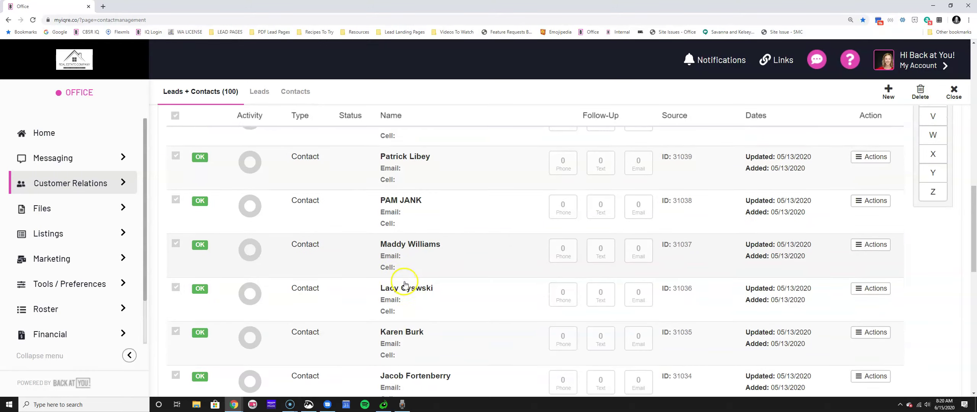
pyautogui.scroll(-4, 406, 281)
pyautogui.scroll(15, 405, 281)
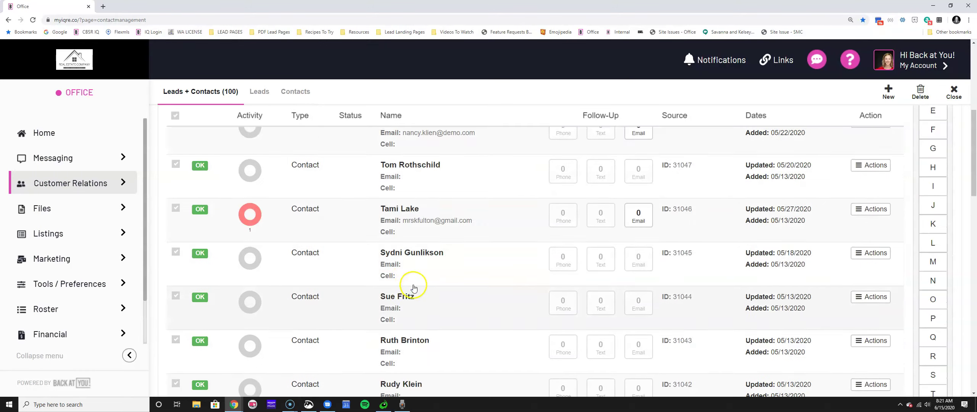
pyautogui.scroll(-5, 407, 285)
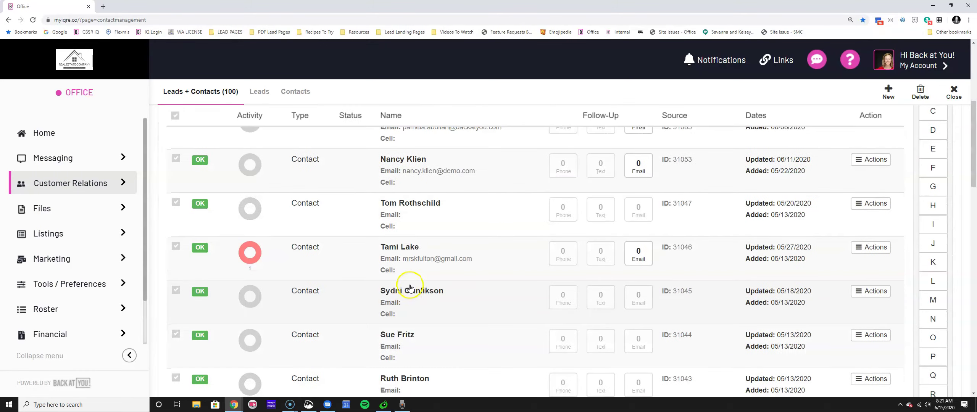
pyautogui.click(413, 250)
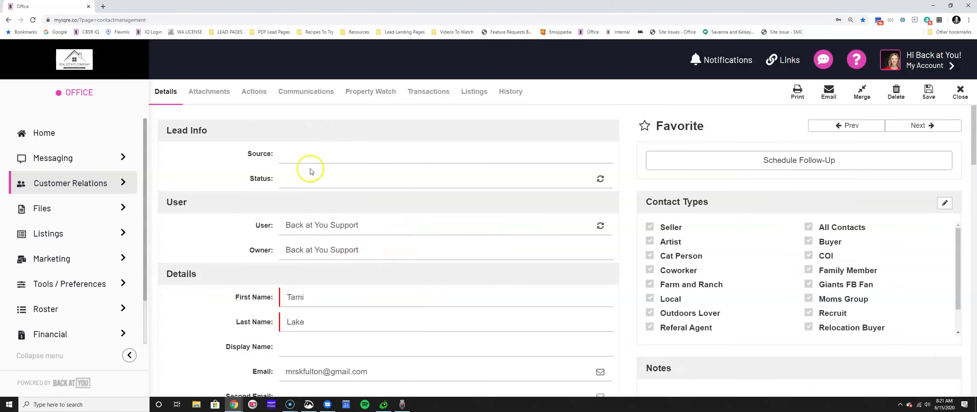
# Examine the contact's Source and Status fields and the Contact Types section
pyautogui.moveTo(243, 155); pyautogui.dragTo(343, 153)
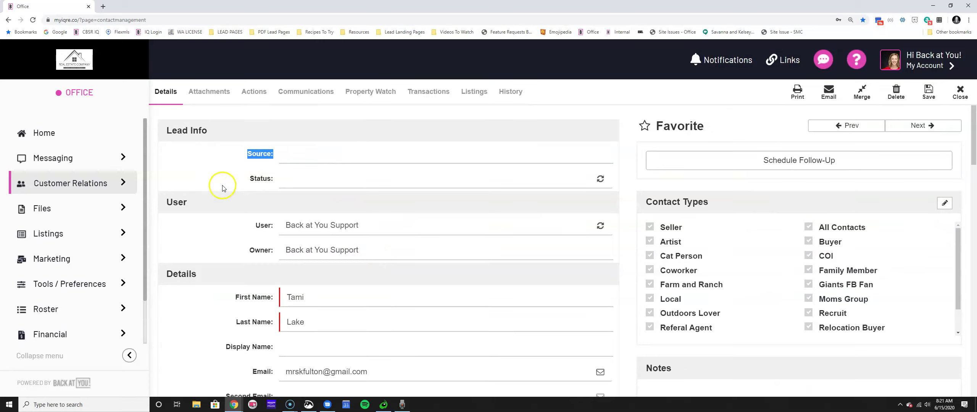
pyautogui.moveTo(236, 179); pyautogui.dragTo(388, 177)
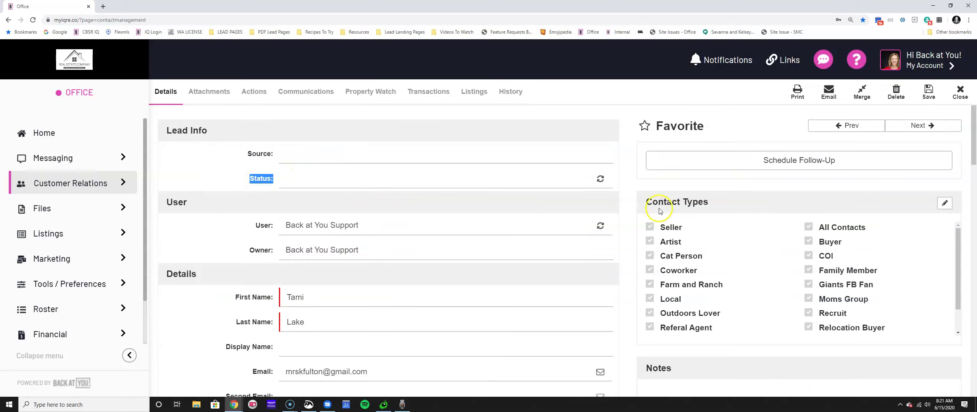
pyautogui.moveTo(645, 202); pyautogui.dragTo(719, 210)
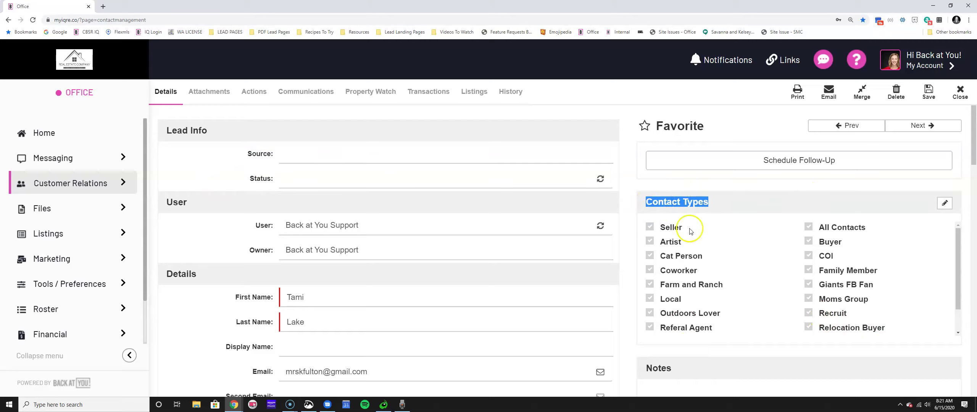
# Assign the Seller, Family Member and Referal Agent contact types, save, and add the contact to the Circle Of Influence and Referral Agent Business campaigns
pyautogui.click(653, 228)
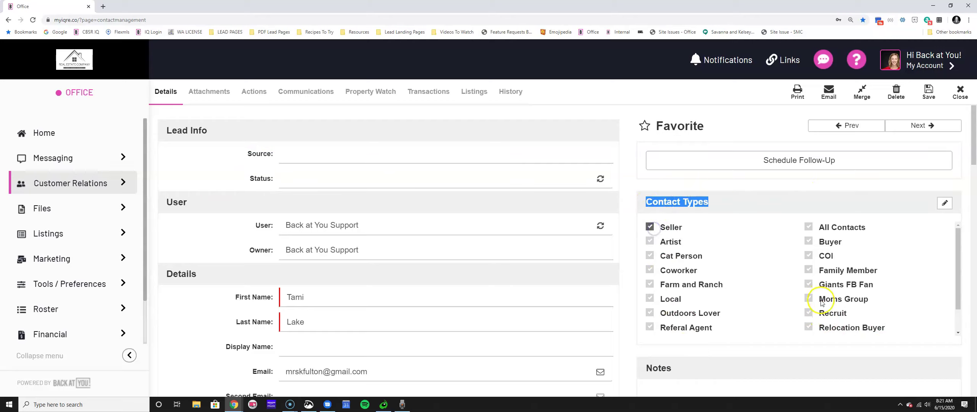
pyautogui.click(806, 269)
pyautogui.click(650, 327)
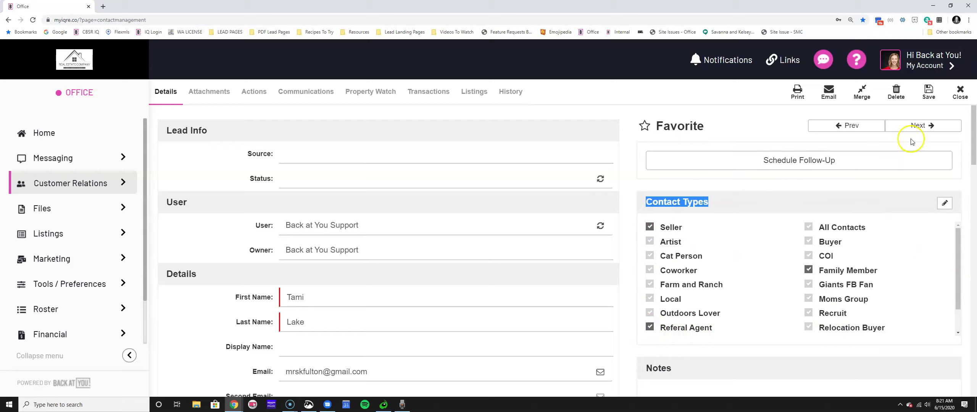
pyautogui.click(928, 92)
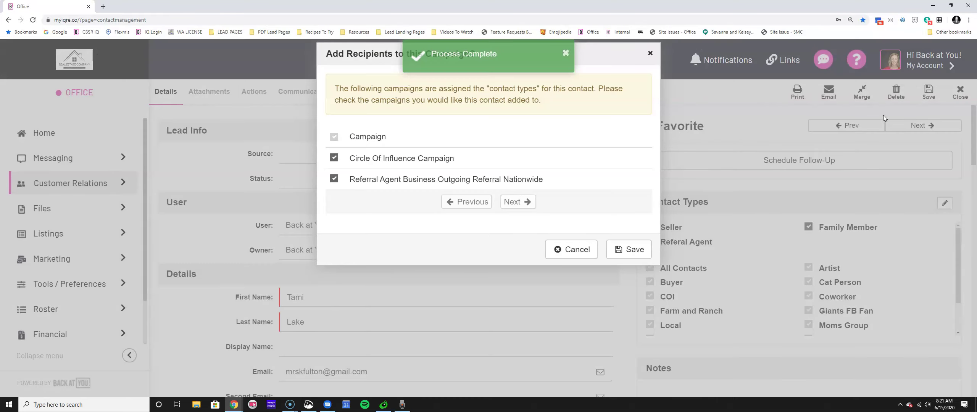
pyautogui.click(628, 249)
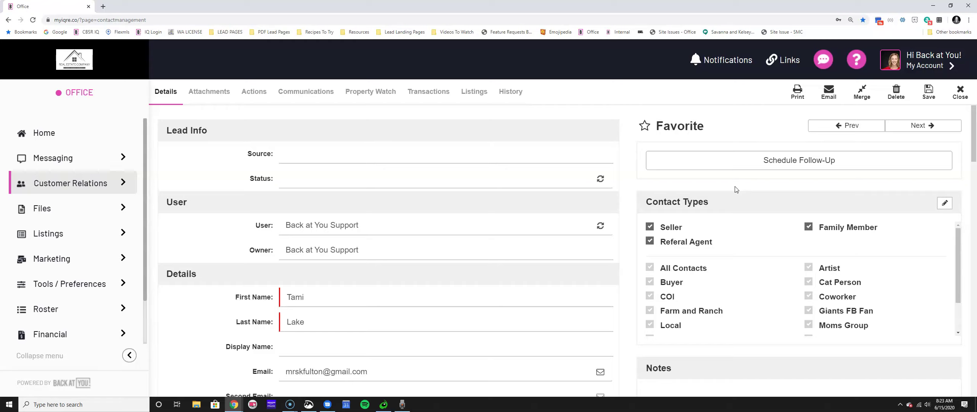
# Look through the full list of available contact types on the contact's record
pyautogui.scroll(-3, 824, 339)
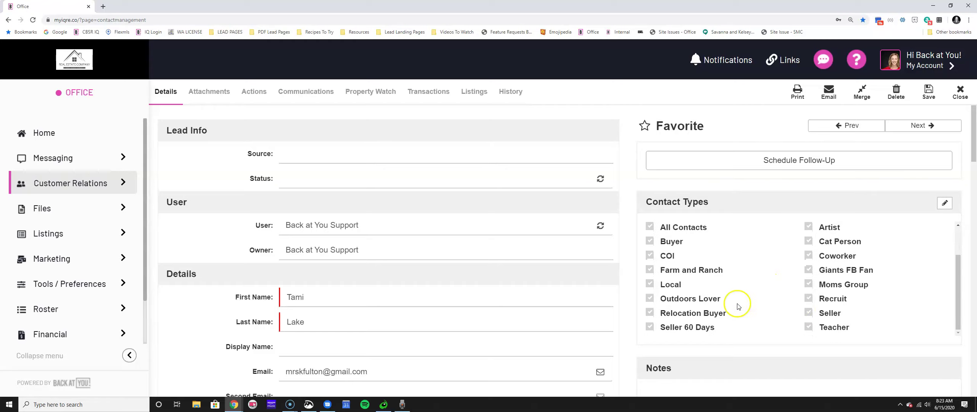
pyautogui.scroll(2, 655, 289)
pyautogui.scroll(3, 634, 284)
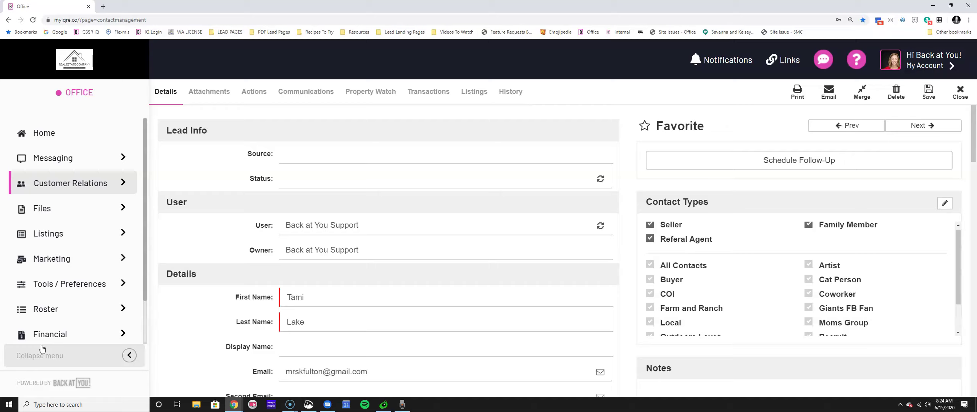
# Open the personal saved content library, view the templates offered for adding content, and close the template selection
pyautogui.click(91, 261)
pyautogui.click(207, 339)
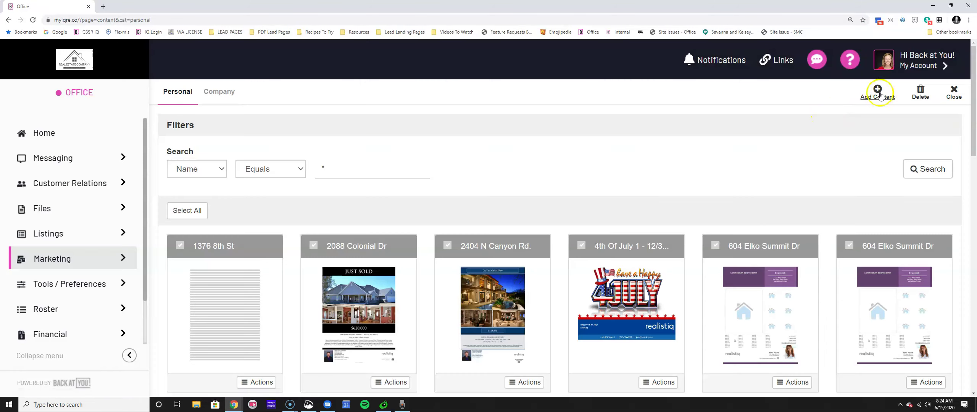
pyautogui.click(877, 91)
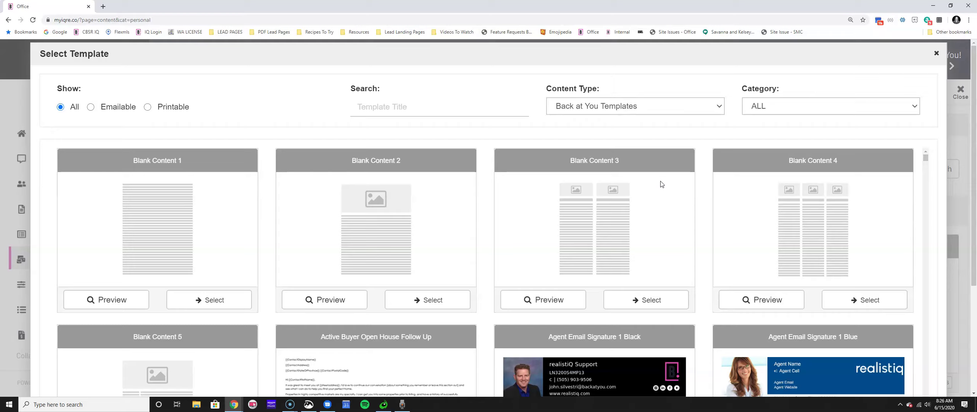
pyautogui.click(935, 54)
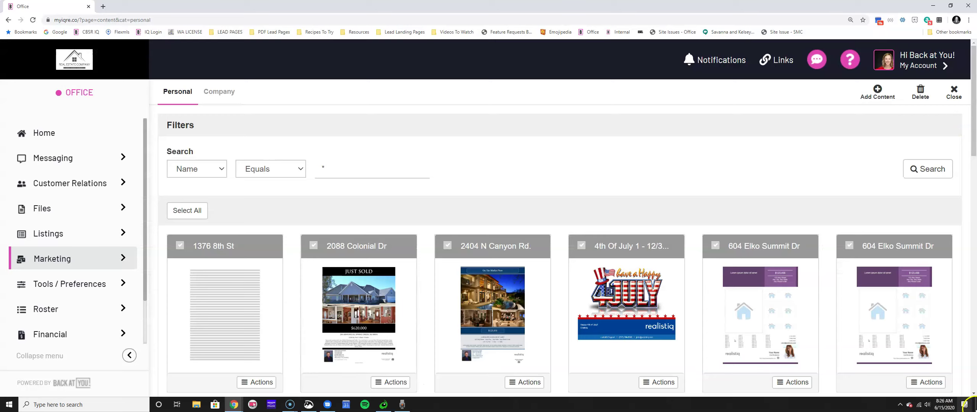
# Open the second contact's record from My Contacts / Leads, view its manageable contact types, and close the record
pyautogui.click(67, 184)
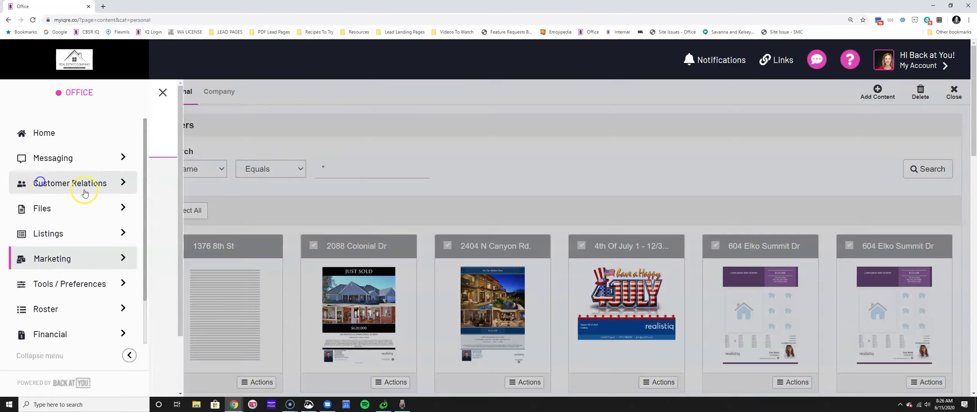
pyautogui.click(184, 194)
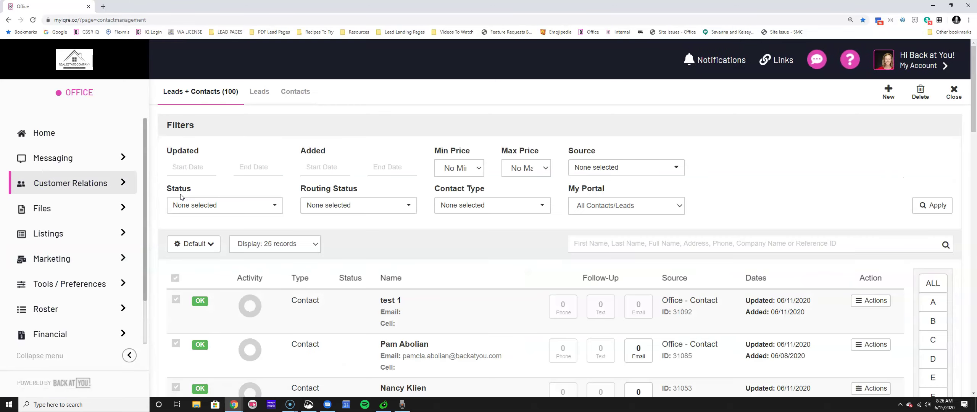
pyautogui.scroll(-5, 229, 202)
pyautogui.scroll(2, 296, 171)
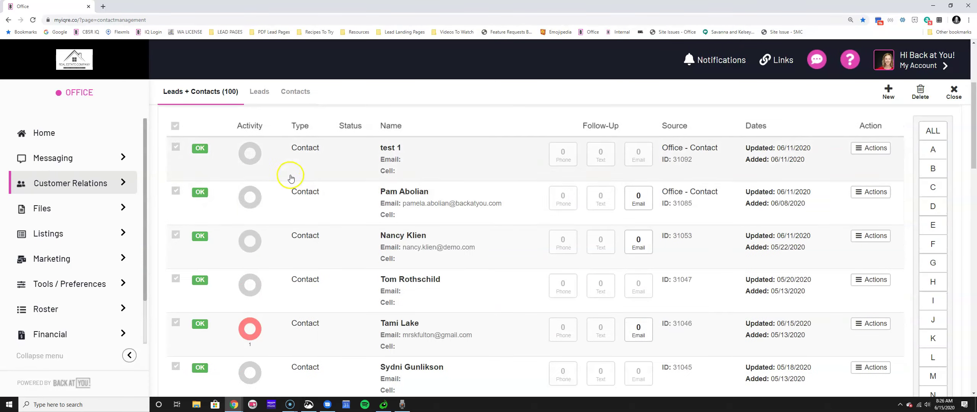
pyautogui.click(395, 196)
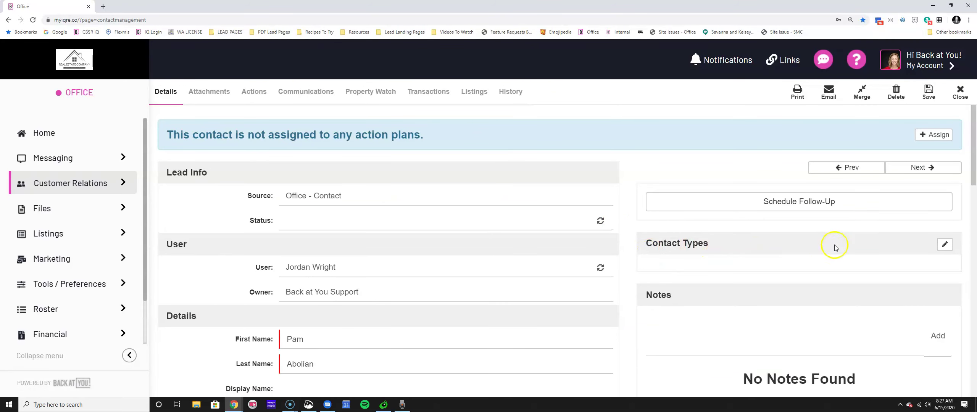
pyautogui.click(941, 245)
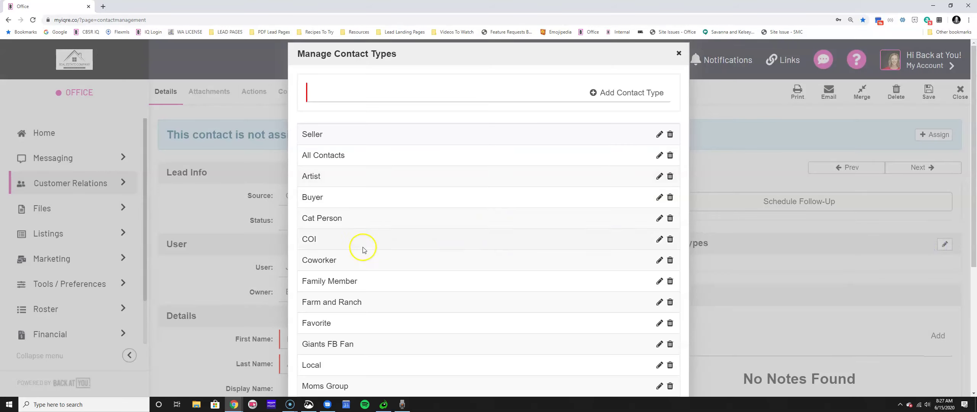
pyautogui.click(678, 53)
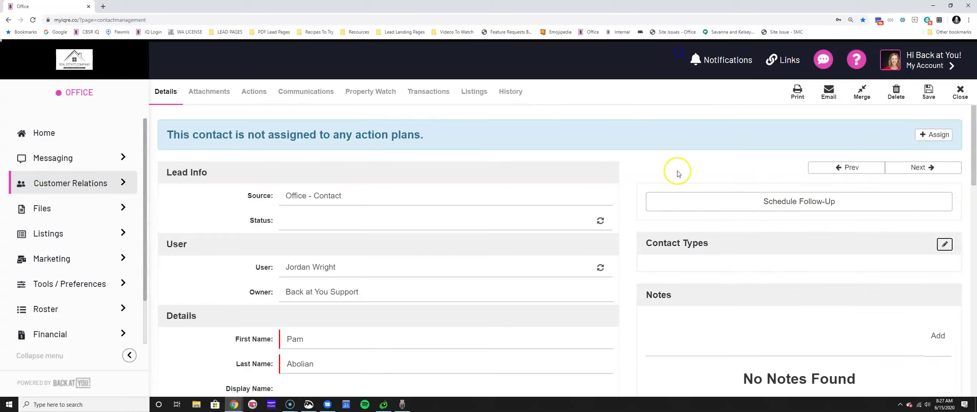
pyautogui.click(956, 95)
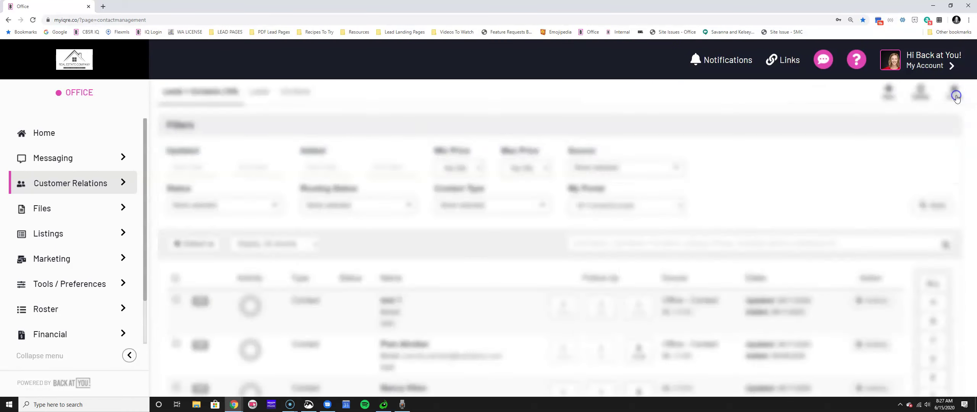
# Assign the Seller, Moms Group and Teacher contact types to the contact listed below the red activity ring, and save the record
pyautogui.scroll(-5, 549, 271)
pyautogui.click(459, 298)
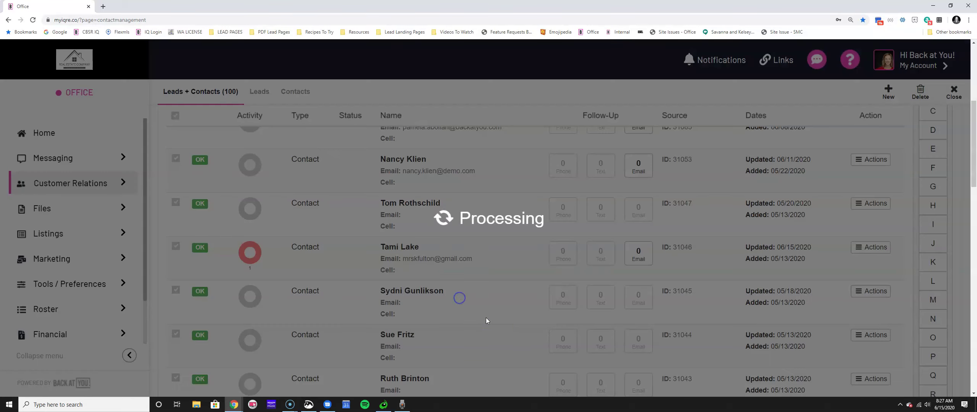
pyautogui.click(647, 270)
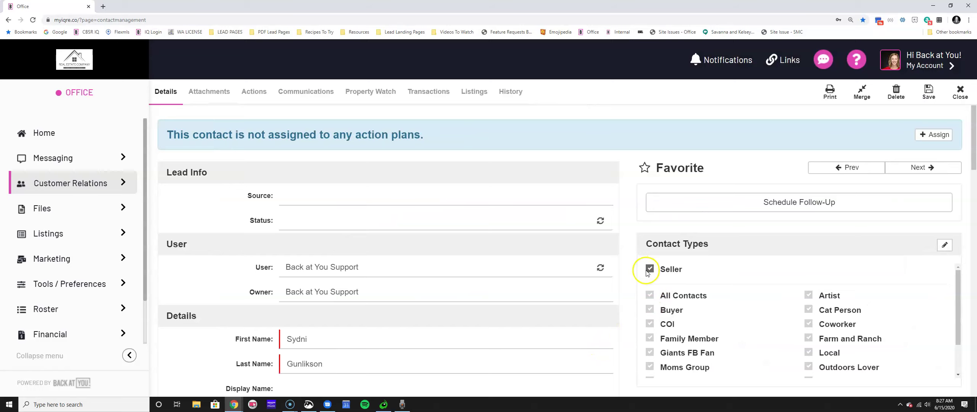
pyautogui.scroll(-1, 648, 271)
pyautogui.click(649, 325)
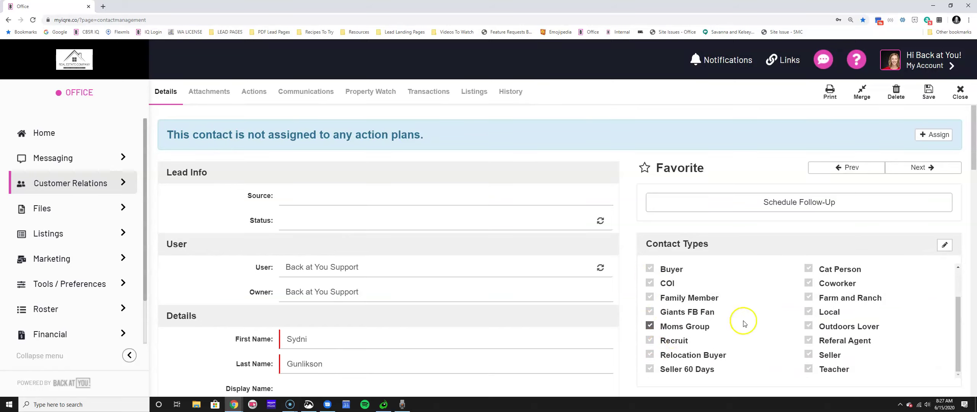
pyautogui.scroll(-2, 743, 324)
pyautogui.click(808, 293)
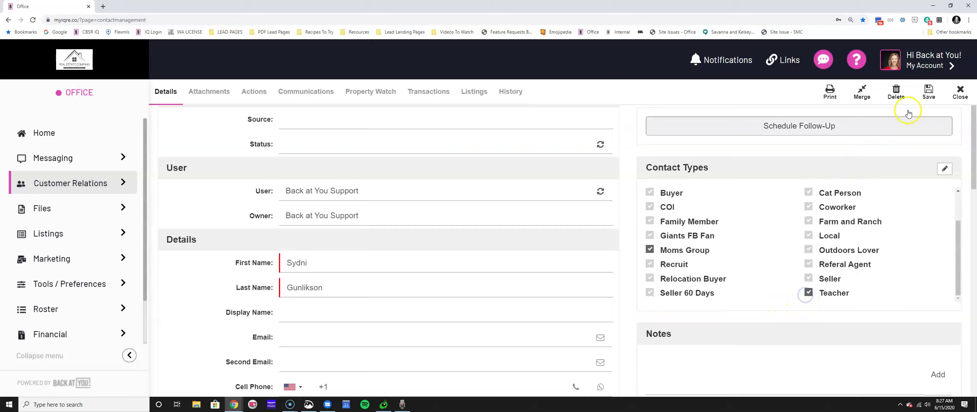
pyautogui.click(928, 91)
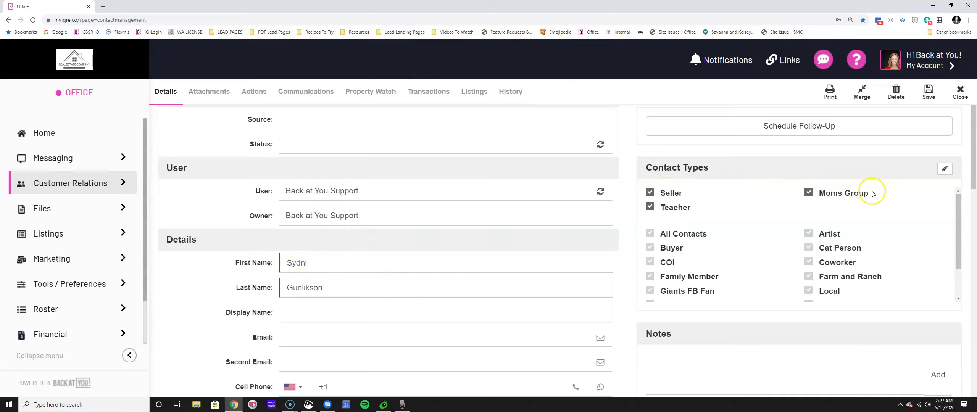
pyautogui.moveTo(872, 193); pyautogui.dragTo(816, 193)
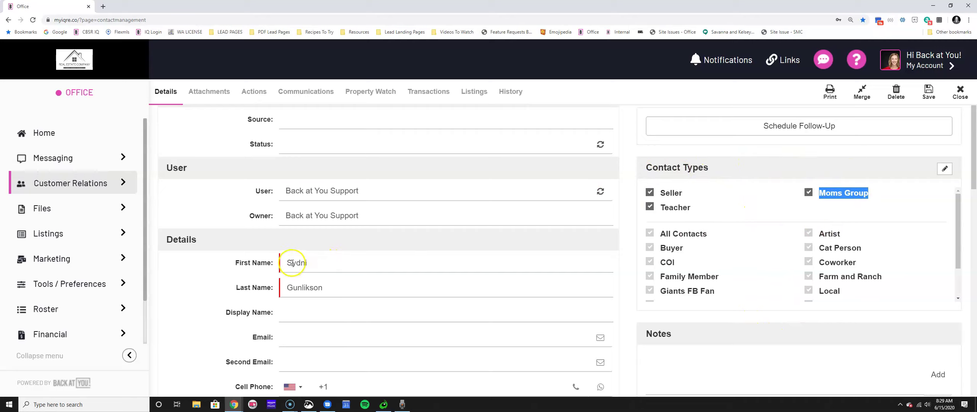
pyautogui.moveTo(284, 262); pyautogui.dragTo(350, 262)
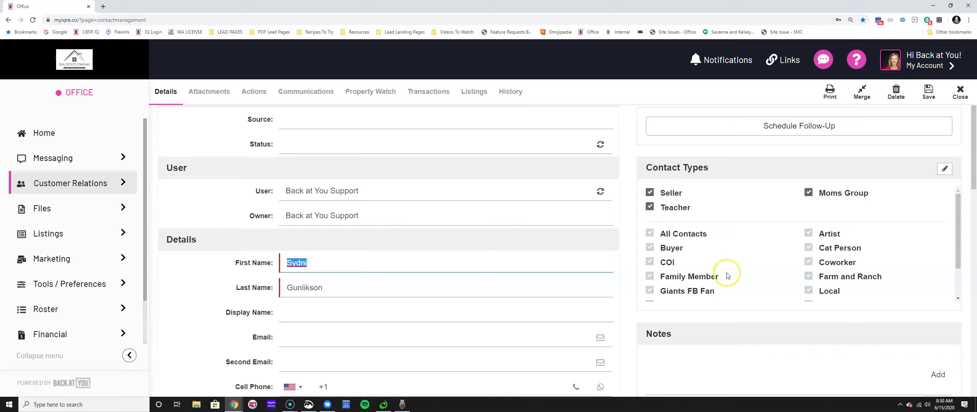
pyautogui.click(78, 258)
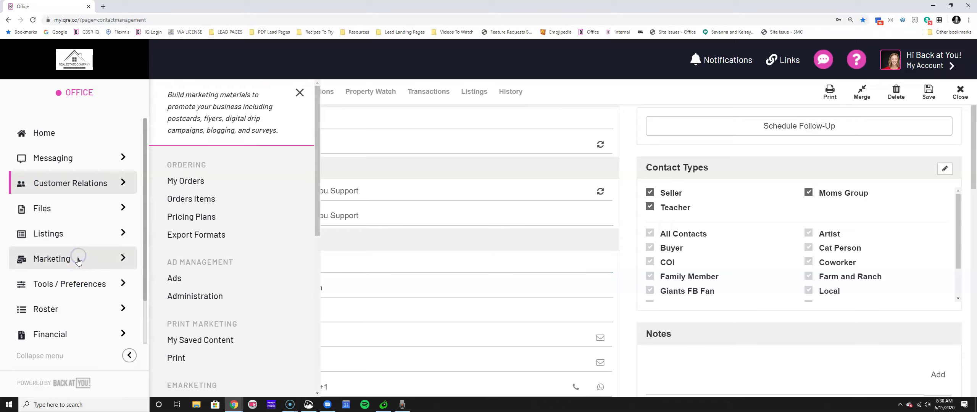
pyautogui.click(225, 343)
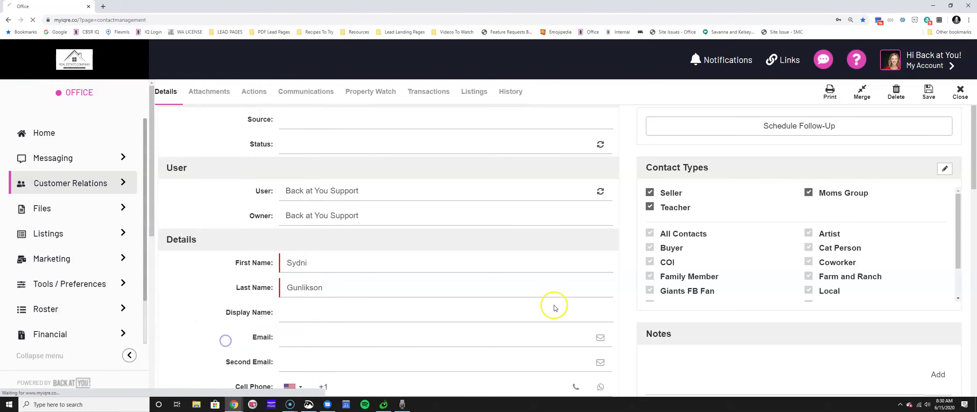
pyautogui.scroll(-3, 308, 290)
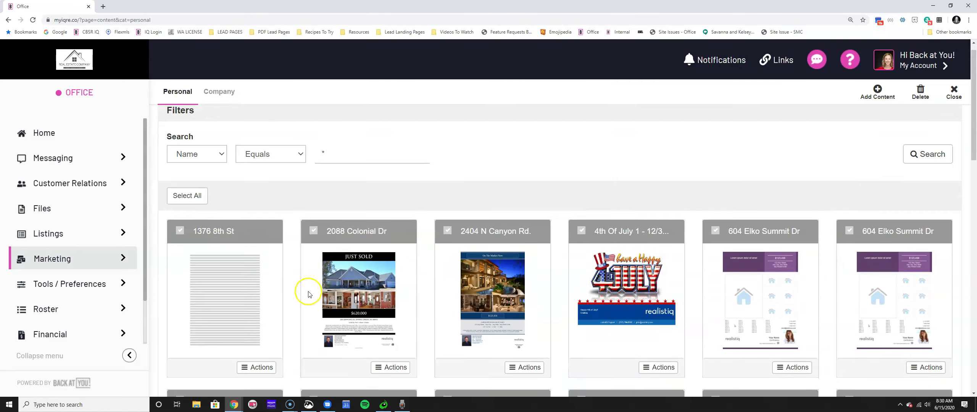
pyautogui.click(260, 268)
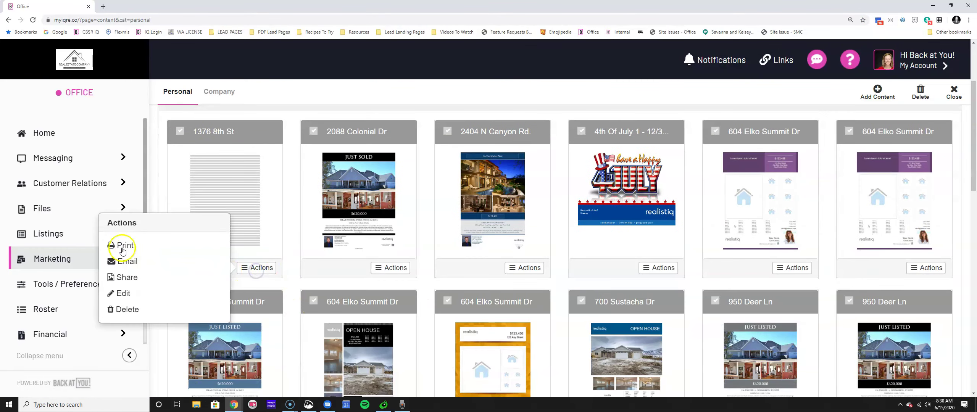
pyautogui.click(124, 292)
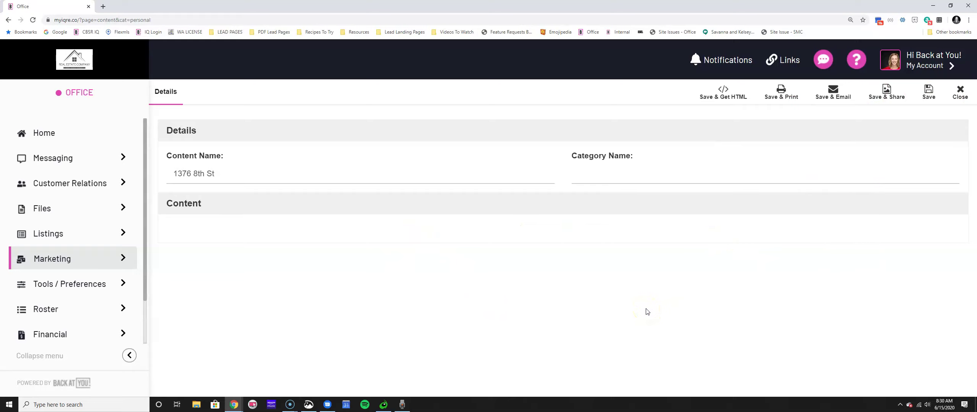
pyautogui.click(960, 96)
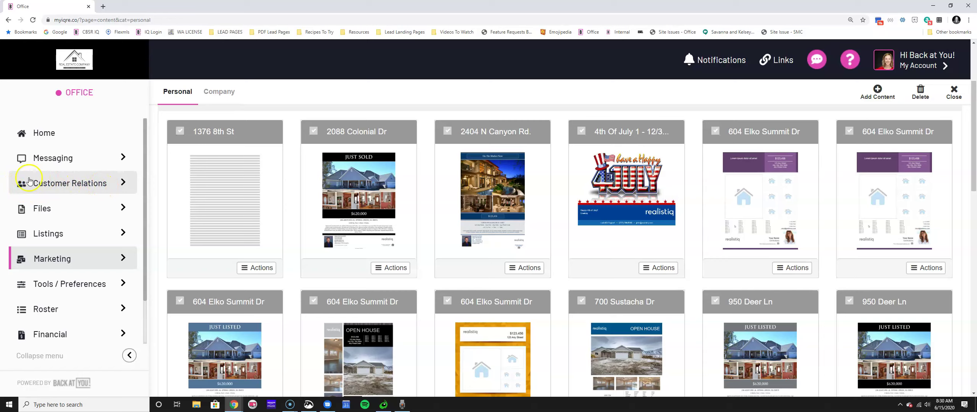
pyautogui.click(30, 183)
pyautogui.scroll(-2, 198, 292)
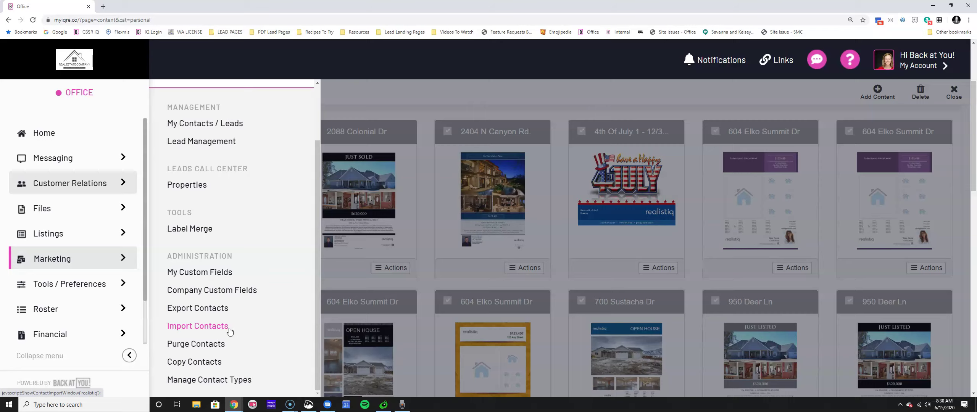
pyautogui.click(63, 186)
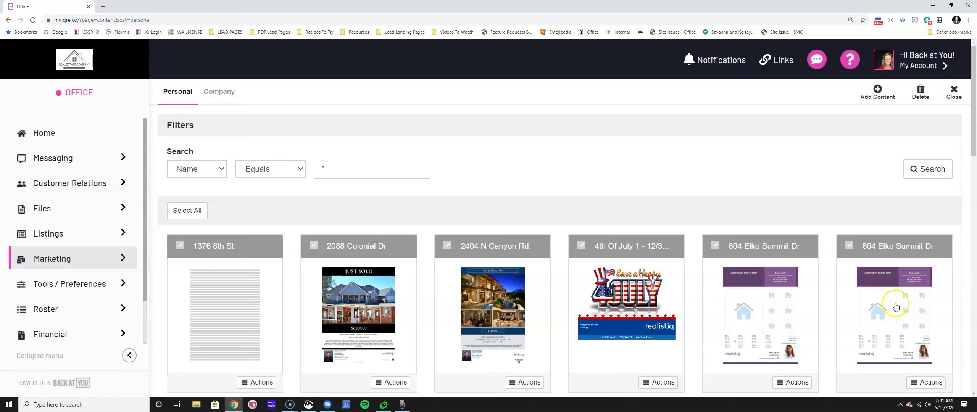
pyautogui.click(466, 320)
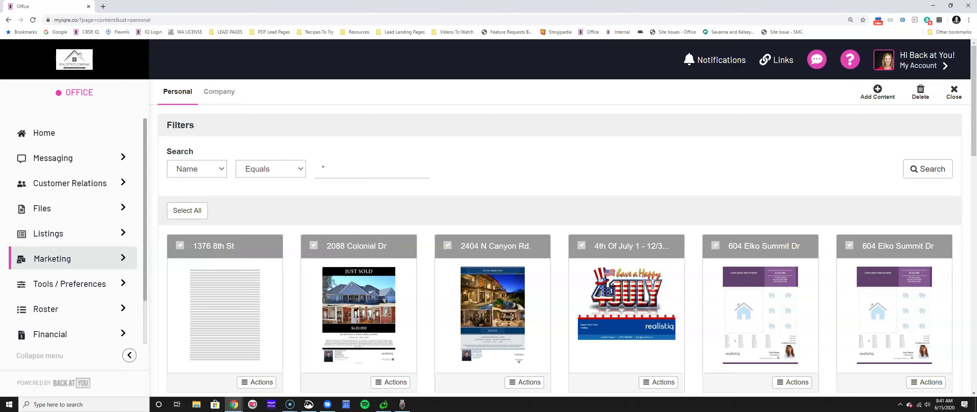
# Open the My Contacts / Leads list with all leads and contacts
pyautogui.click(43, 184)
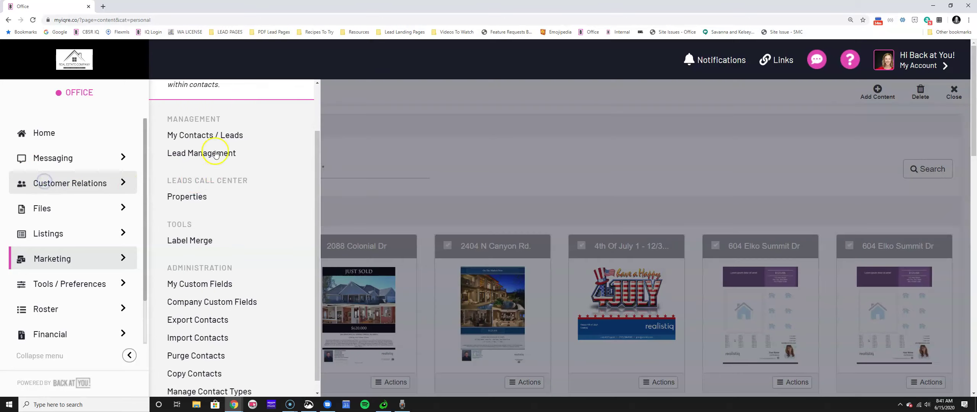
pyautogui.click(228, 136)
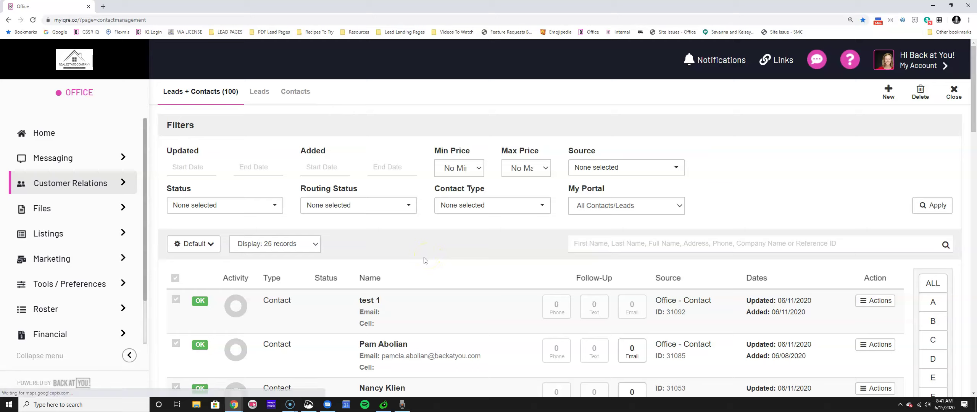
pyautogui.click(401, 264)
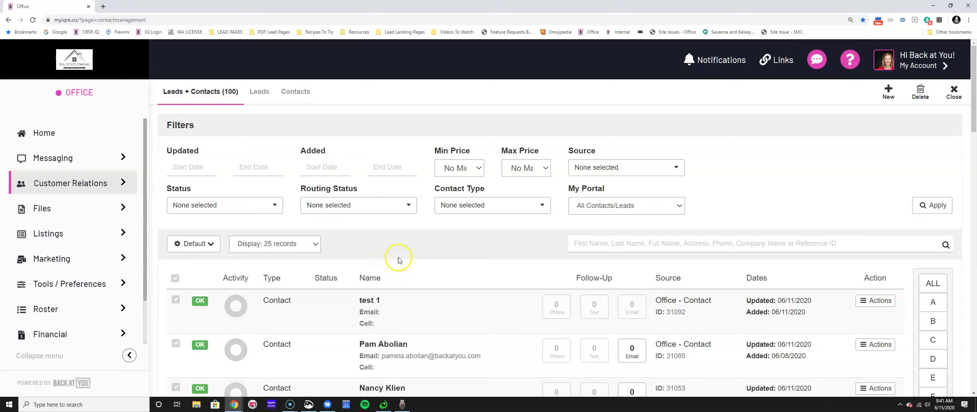
pyautogui.click(372, 262)
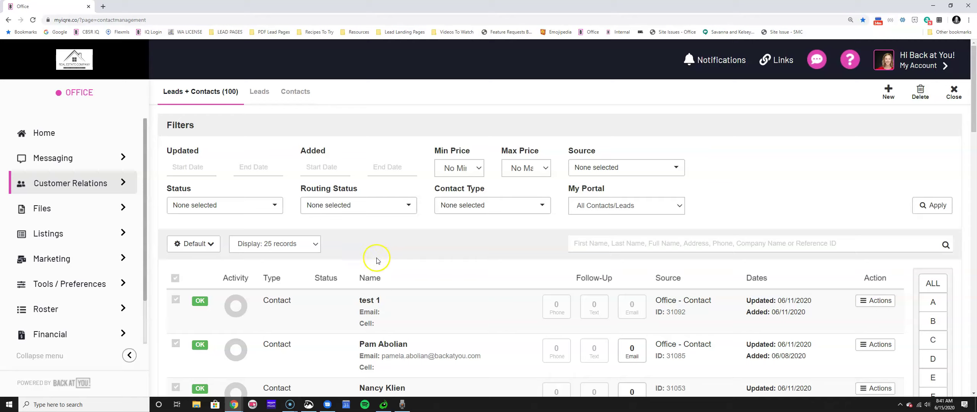